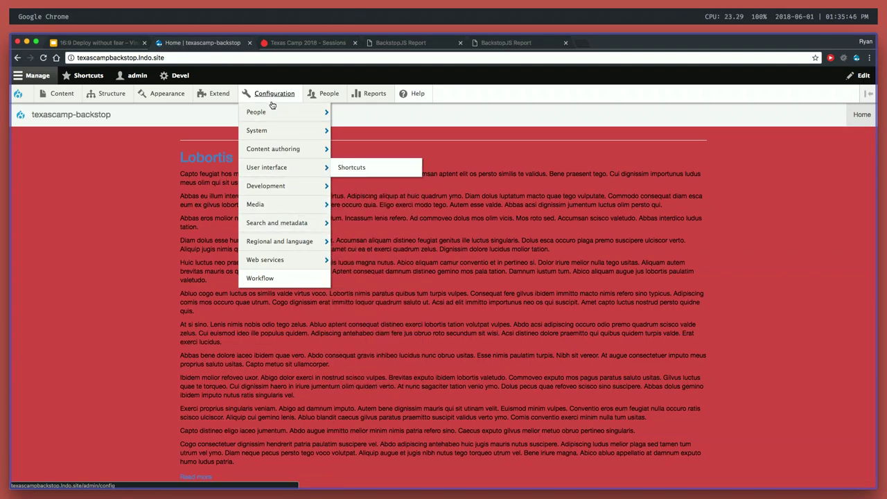
Open the Backstop Generator configuration in the Development settings and include the HD+ viewport.
mouse_move(283, 193)
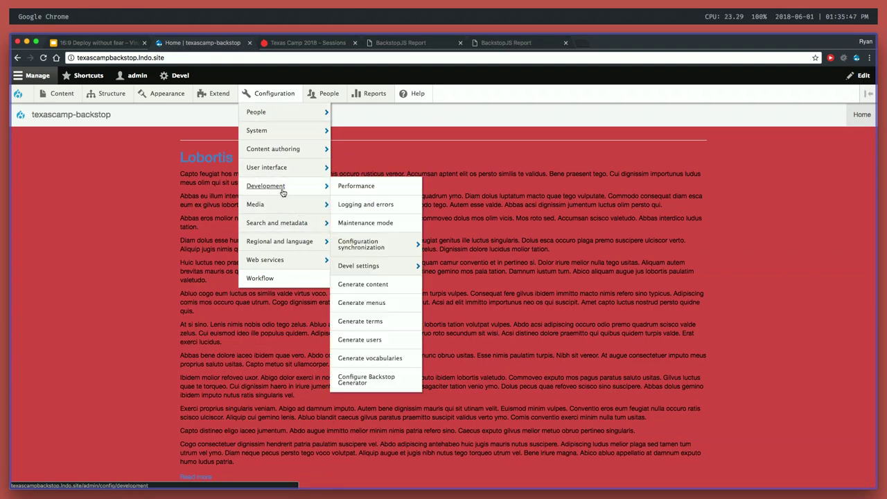
click(369, 380)
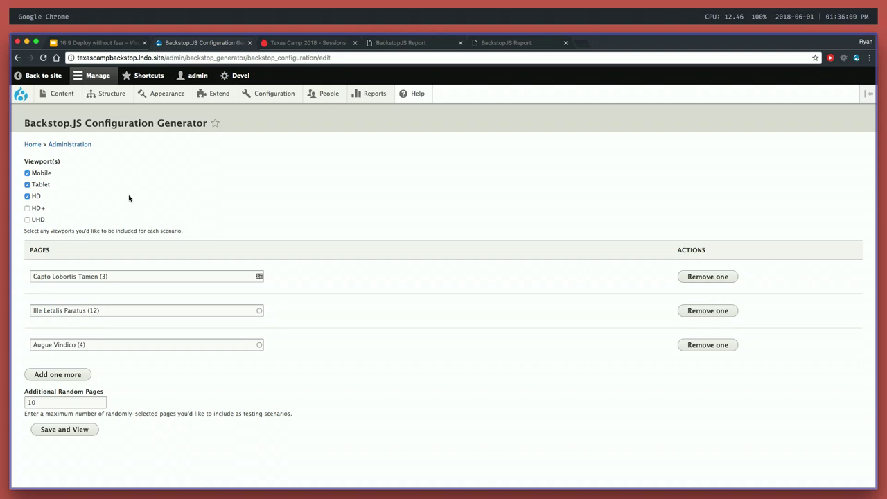
click(28, 208)
Add one more page entry and fill it with "Blandit Eum Exerci Saluto (15)" from the suggestions.
click(73, 374)
click(105, 376)
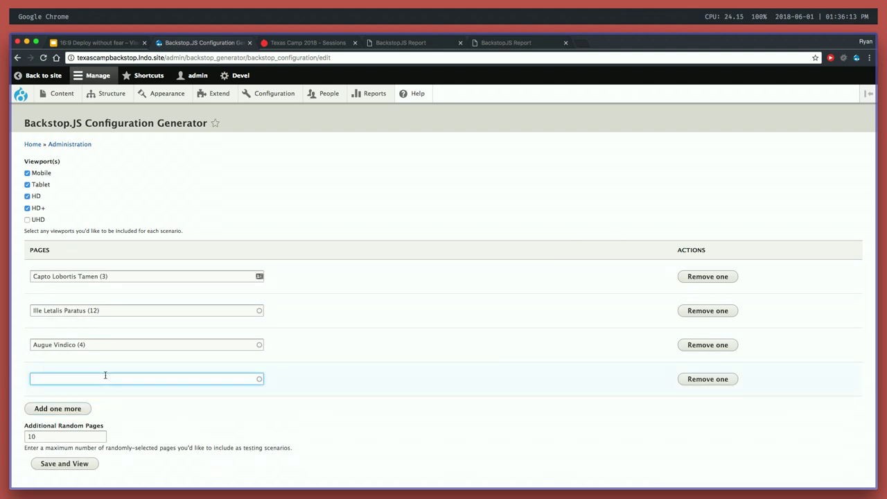
text(n)
key(Down)
key(Down)
key(Down)
key(Down)
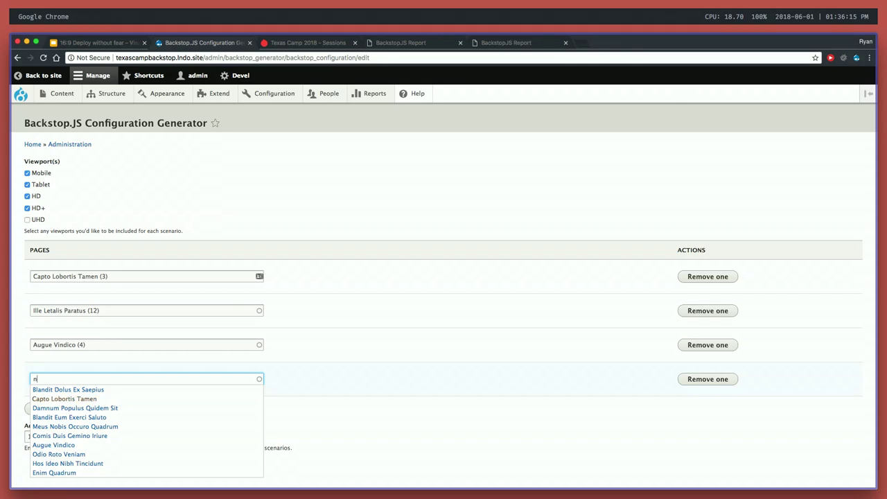
key(Return)
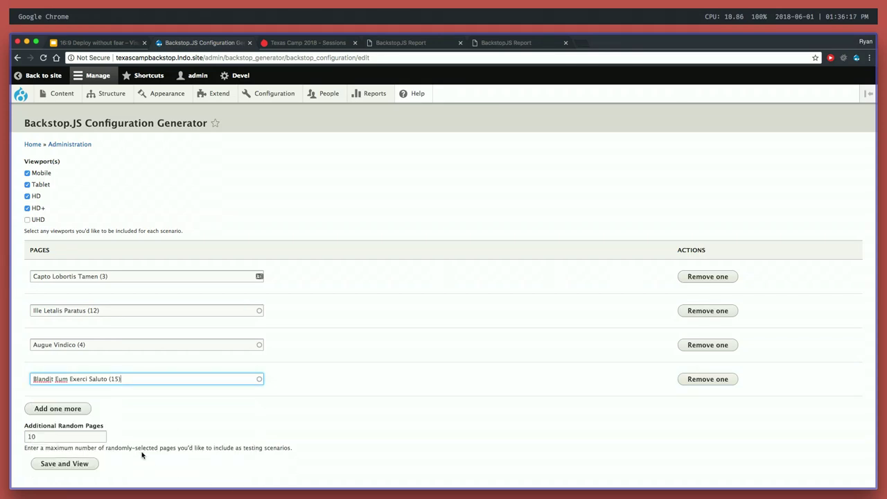
Set the additional random pages to 15, then save and view the generated configuration.
double_click(45, 433)
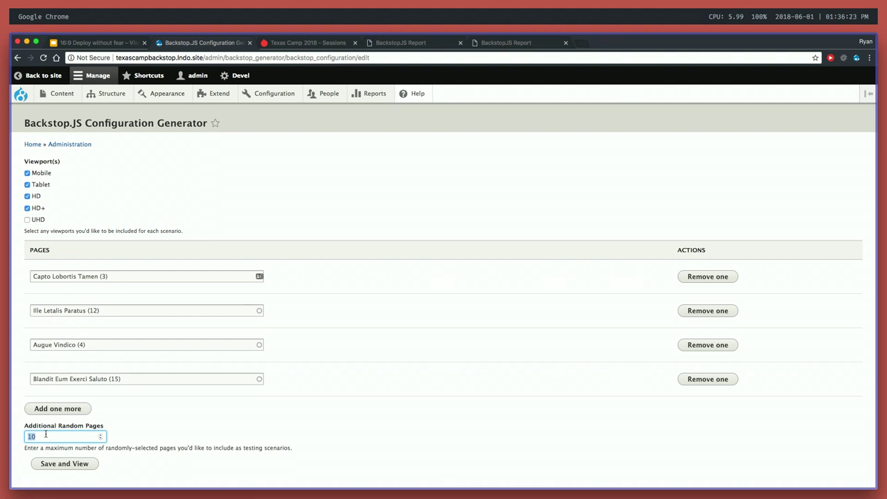
text(15)
click(71, 463)
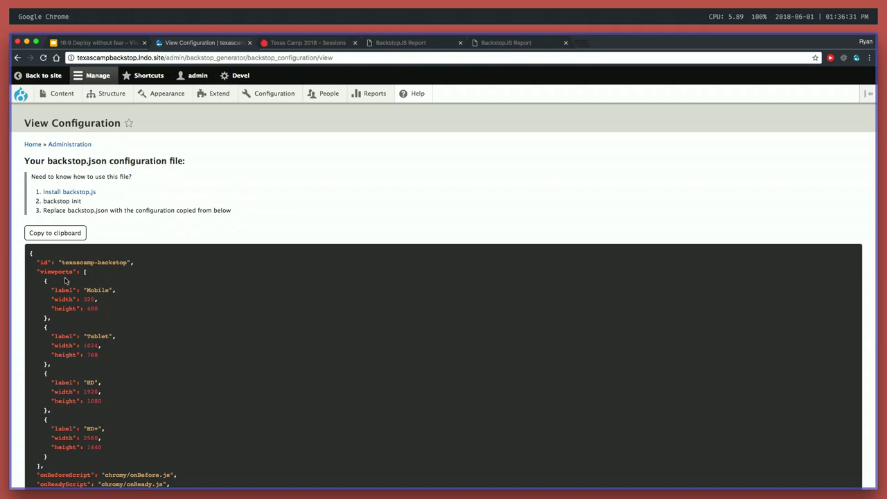
Review the usage instructions and generated scenarios, and copy the backstop.json configuration to the clipboard.
scroll(105, 204, down, 2)
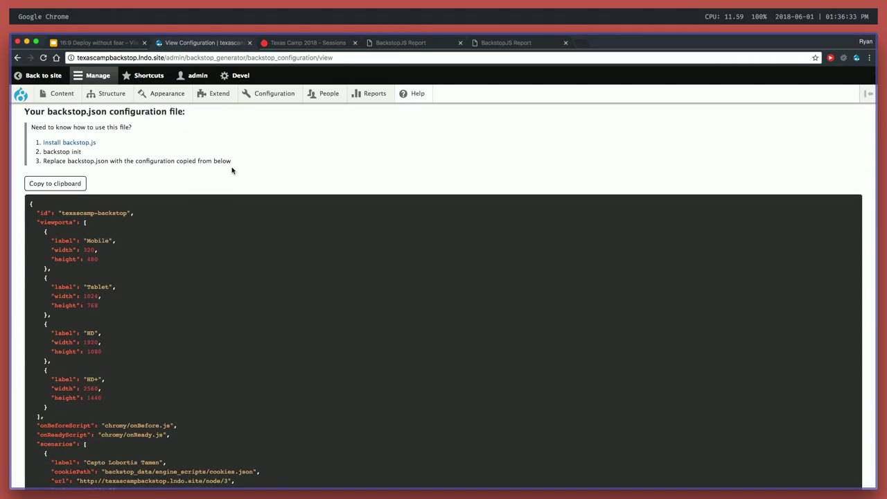
drag(231, 166, 31, 126)
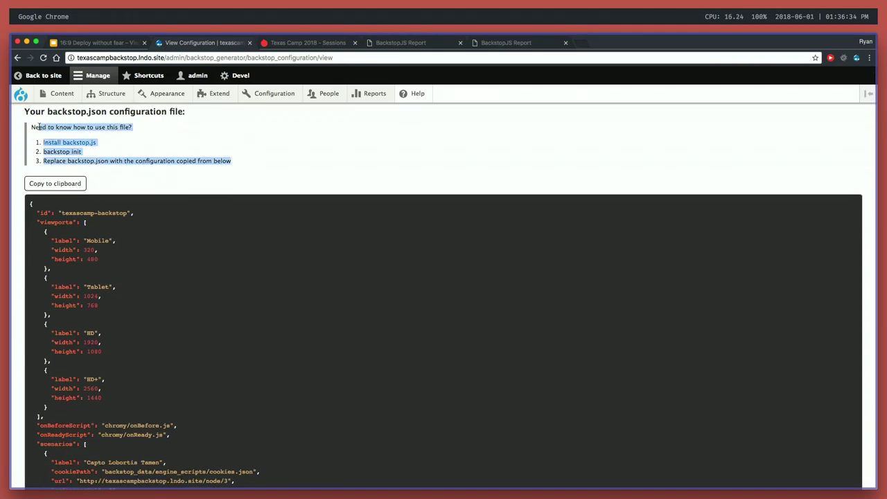
click(216, 156)
drag(266, 175, 26, 122)
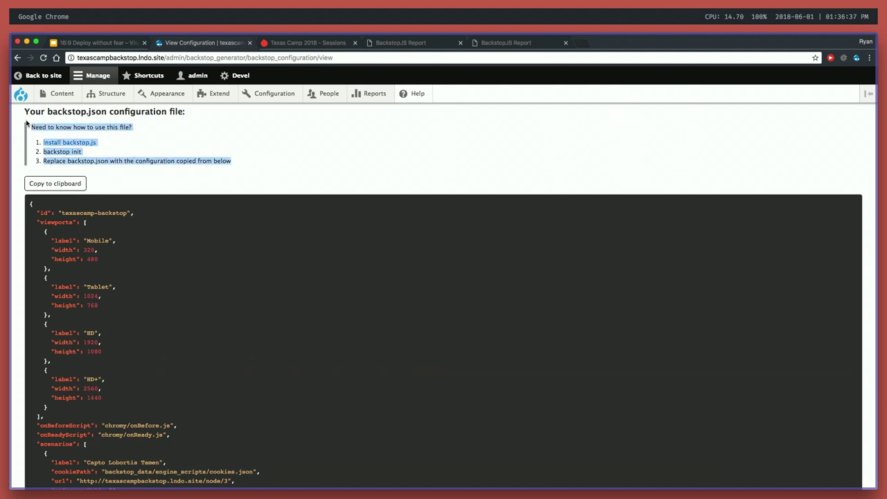
click(244, 168)
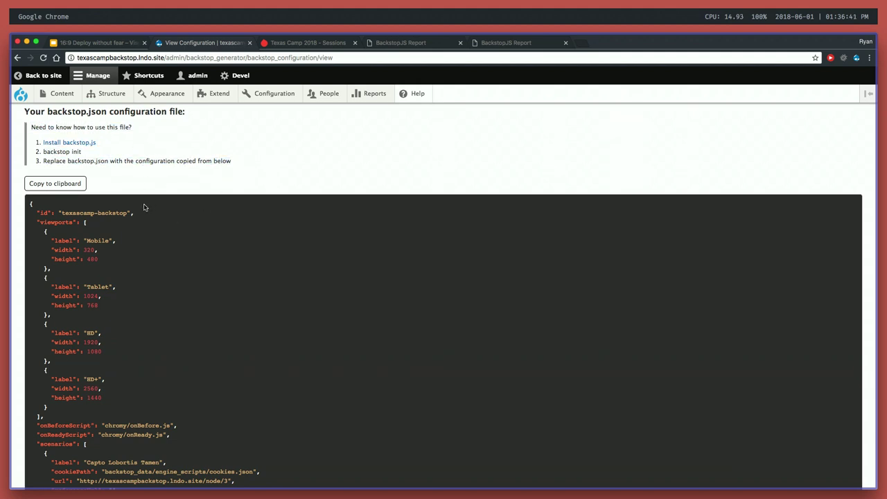
click(56, 184)
scroll(122, 320, down, 5)
scroll(121, 320, down, 20)
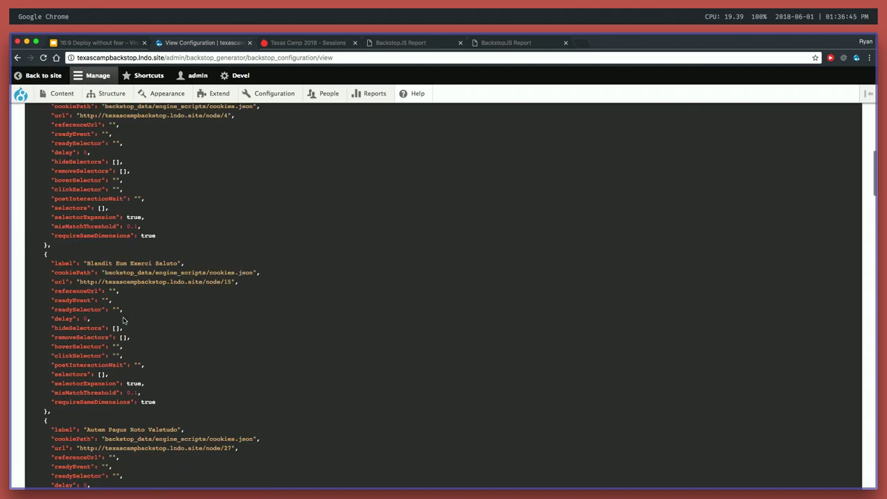
scroll(124, 320, up, 20)
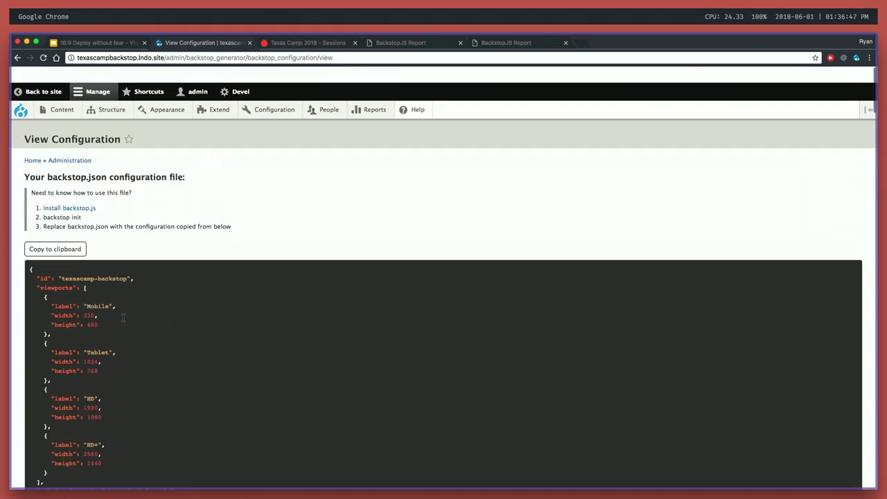
click(55, 232)
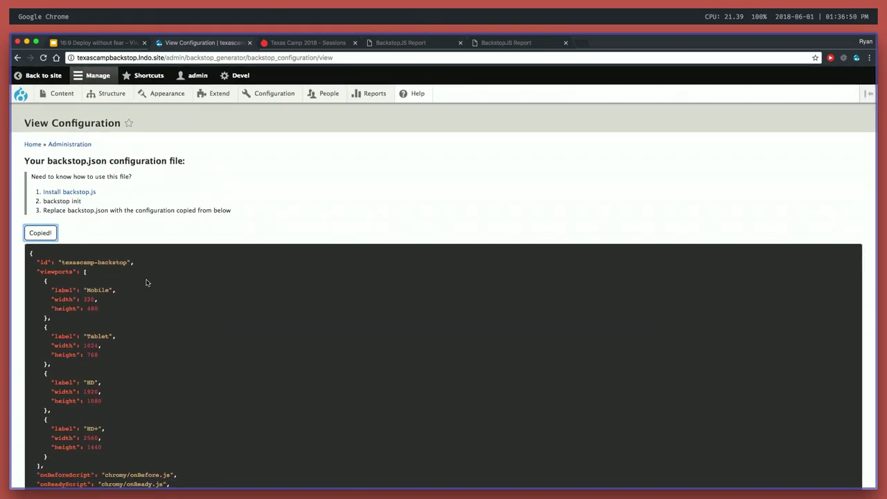
Switch to iTerm2, open backstop.json in vim and delete all of its lines.
key(super+Tab)
text(vim b)
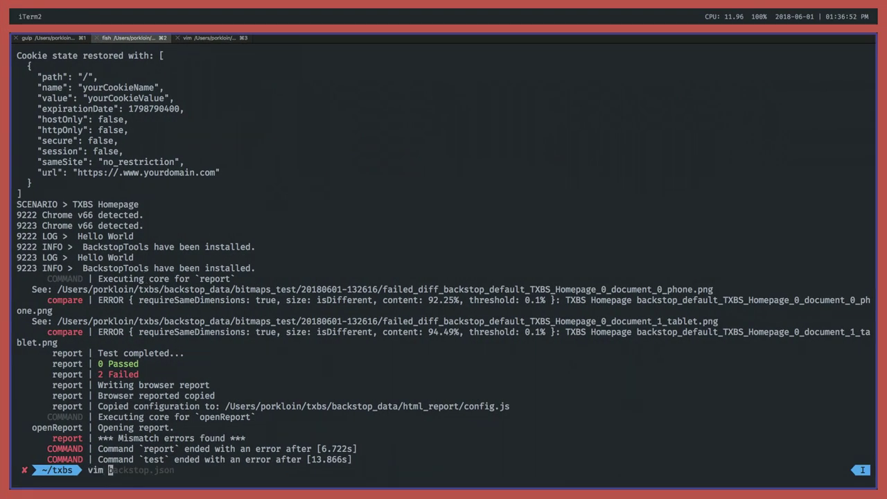
key(Right)
key(Return)
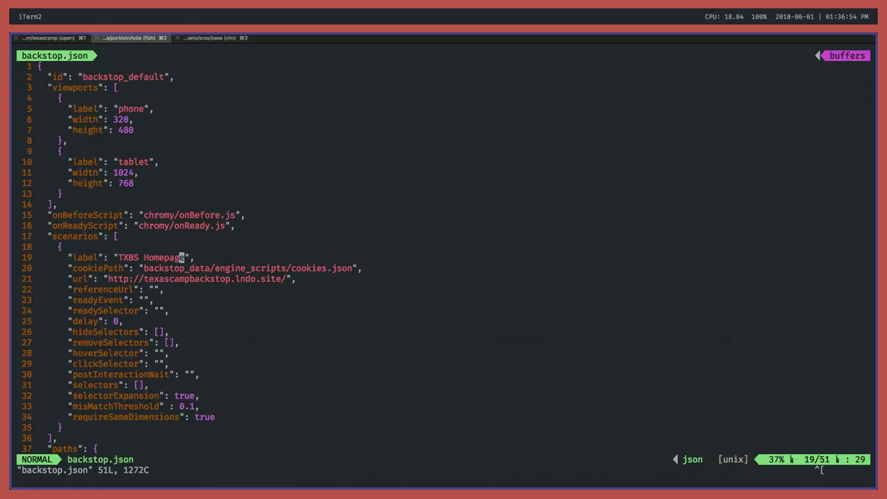
key(g)
key(g)
text(dG)
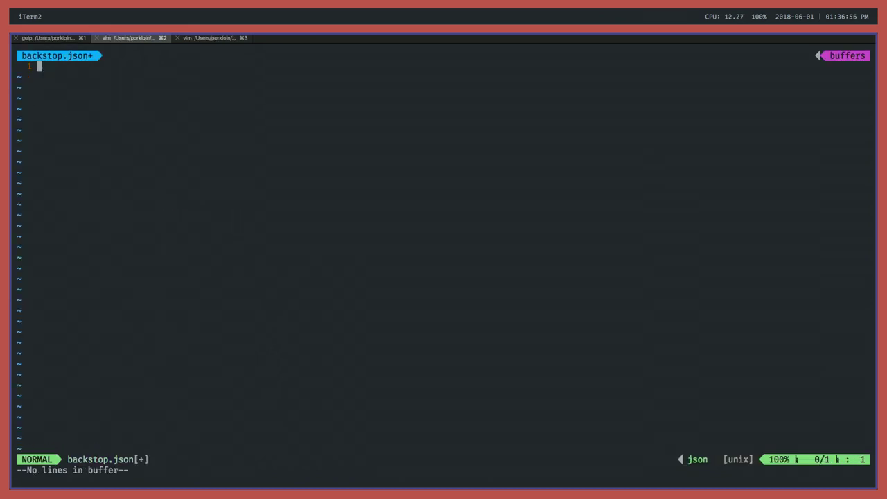
text(:)
key(BackSpace)
key(Escape)
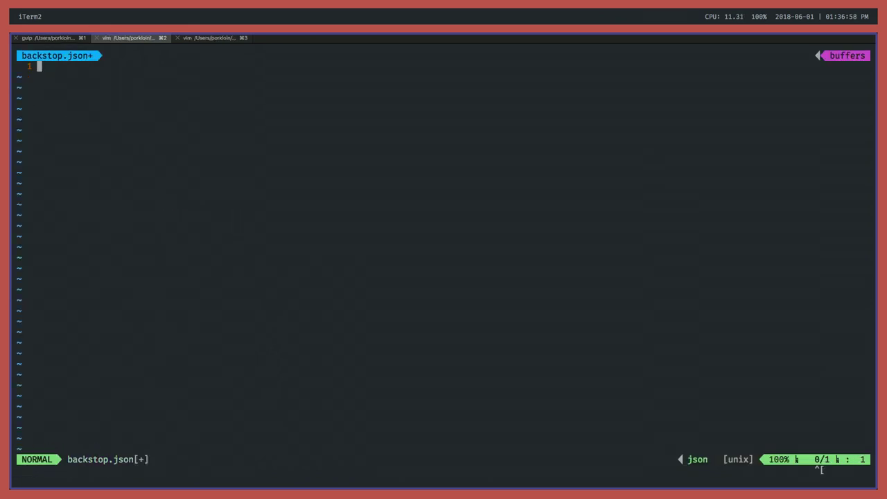
Paste the copied configuration into the empty backstop.json, save the file and quit vim.
key(i)
key(super+v)
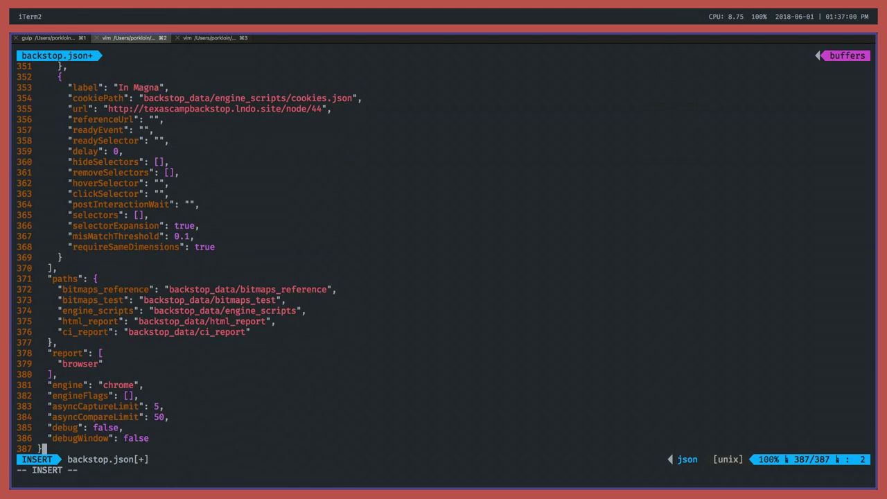
key(Escape)
text(:w)
key(Return)
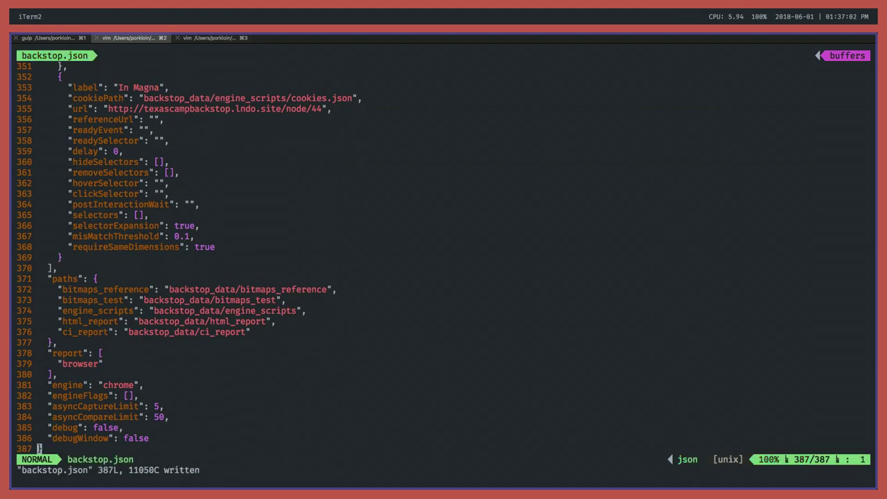
text(:q)
key(Return)
Create the reference screenshots with "backstop reference" and run the comparison with "backstop test".
text(ba)
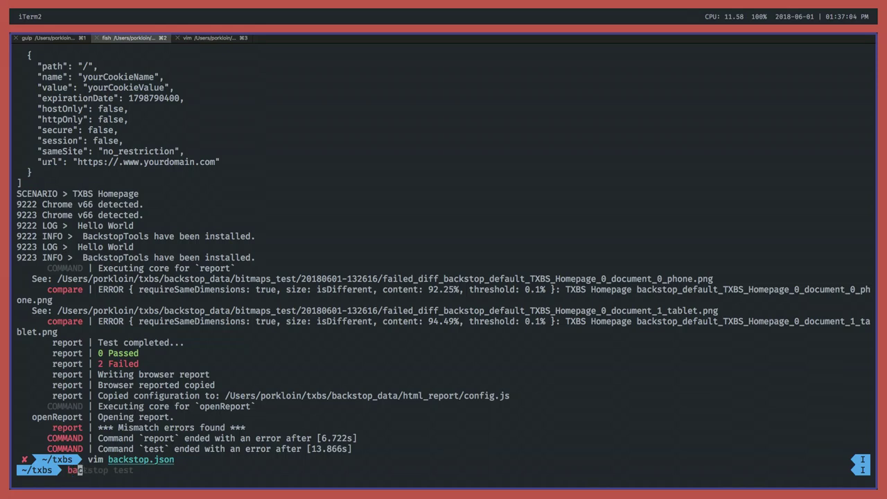
text(ckstop reference)
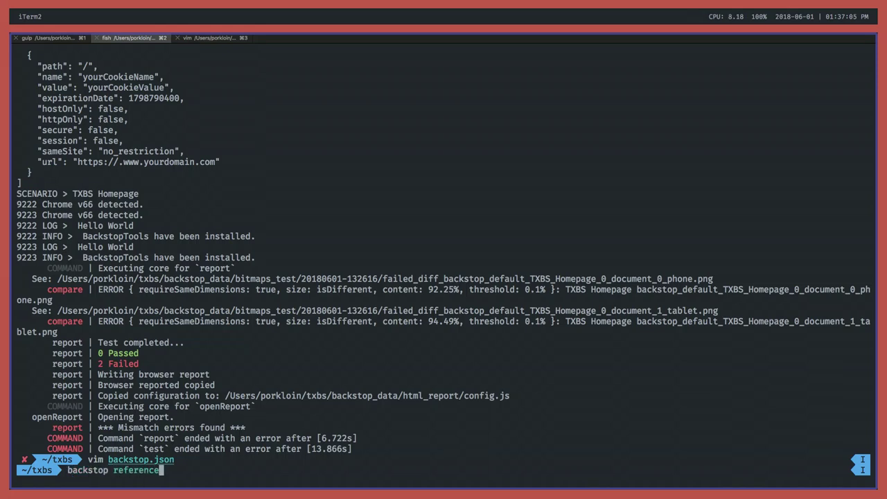
key(Return)
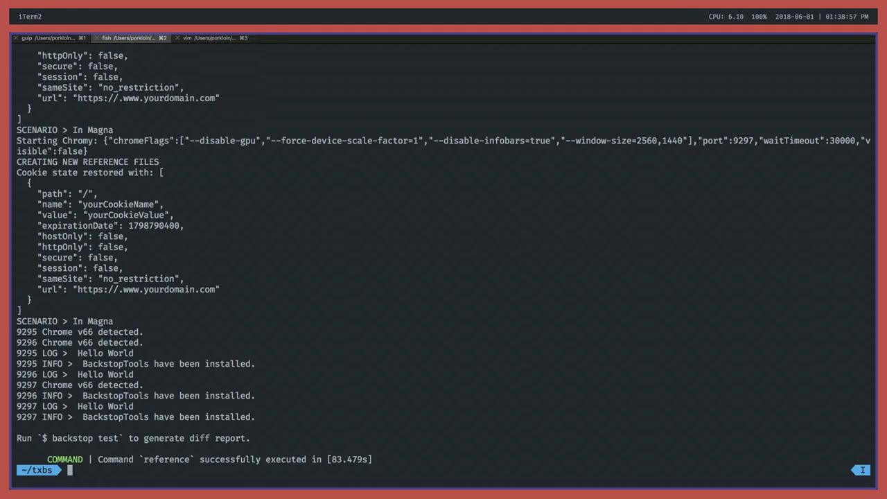
text(backstop test)
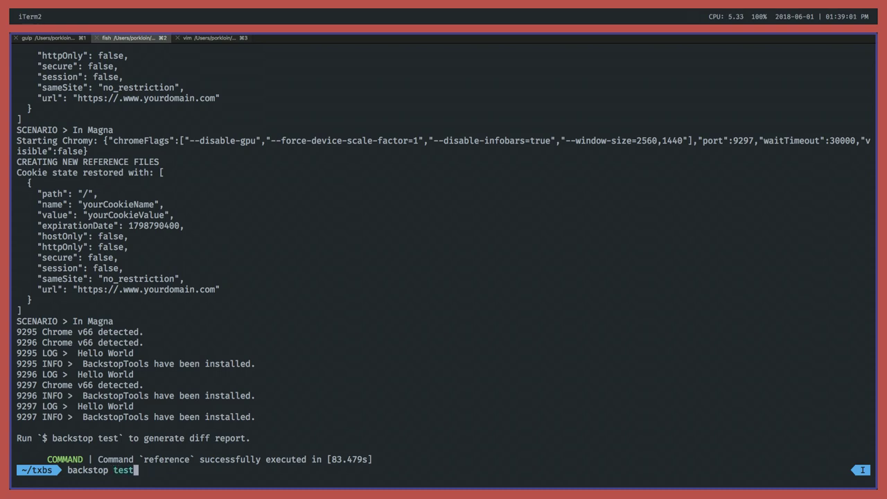
key(Return)
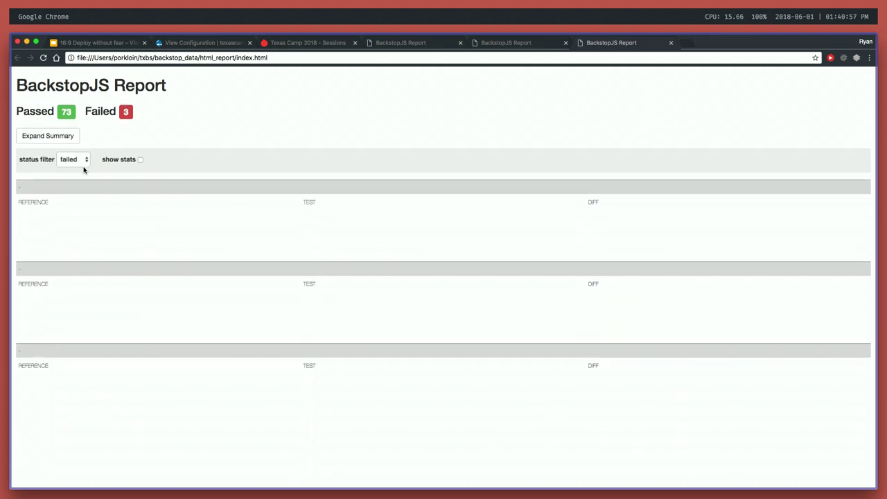
Set the BackstopJS report's status filter to all and look through the reference and test screenshots.
click(83, 159)
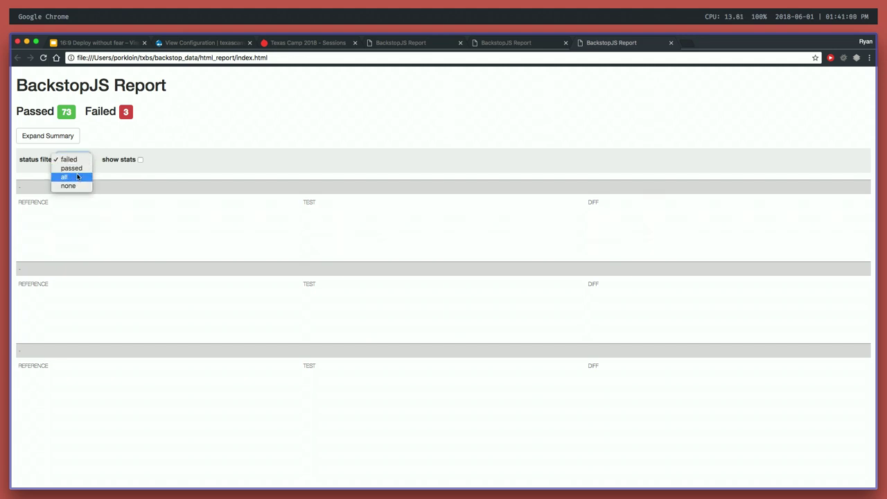
click(77, 176)
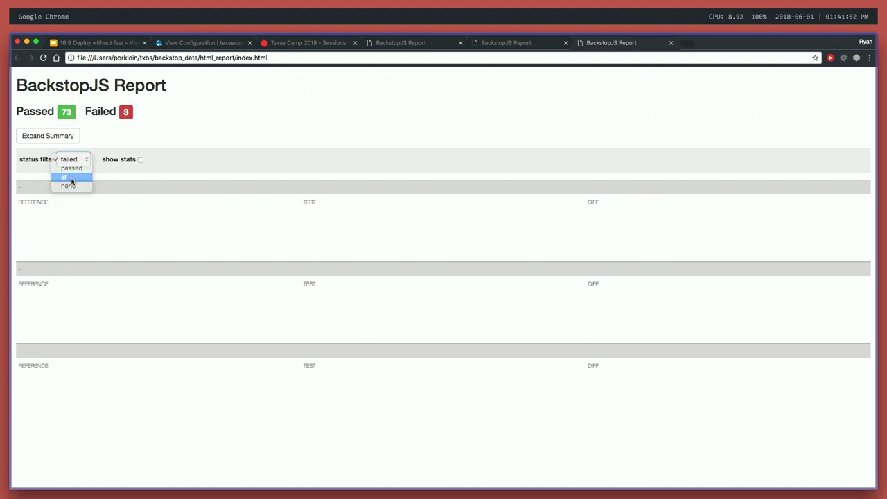
scroll(196, 226, down, 15)
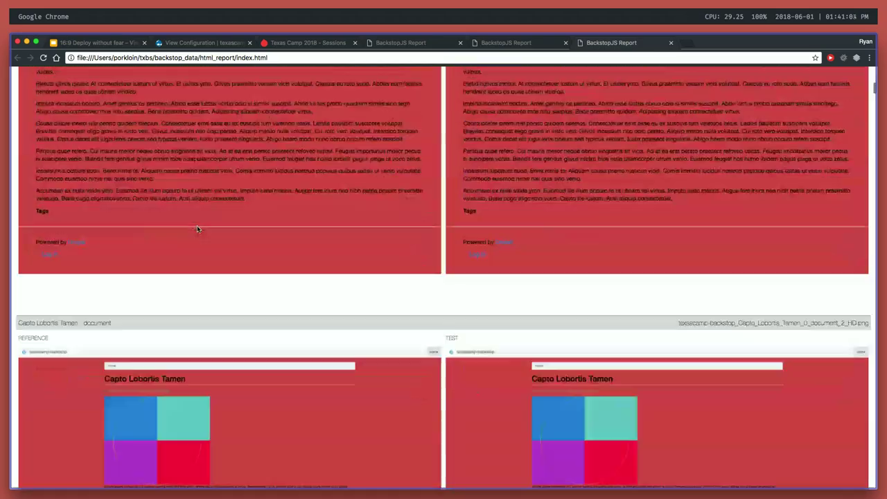
scroll(197, 225, up, 20)
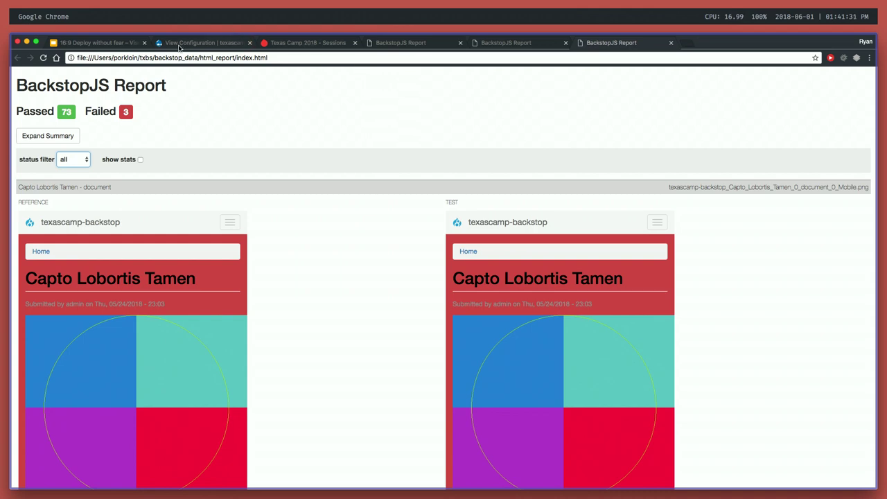
Return to the iTerm2 shell in ~/txbs, list the folder's files and open backstop.json in vim.
key(ctrl+Right)
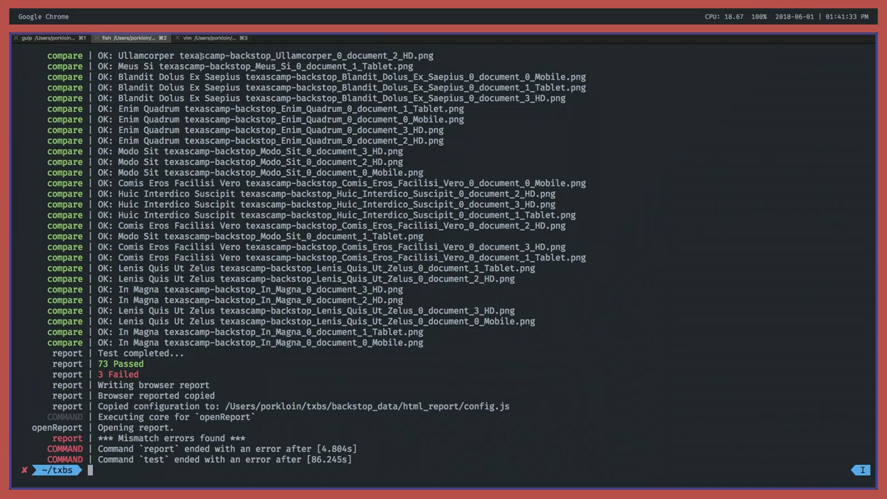
key(super+Right)
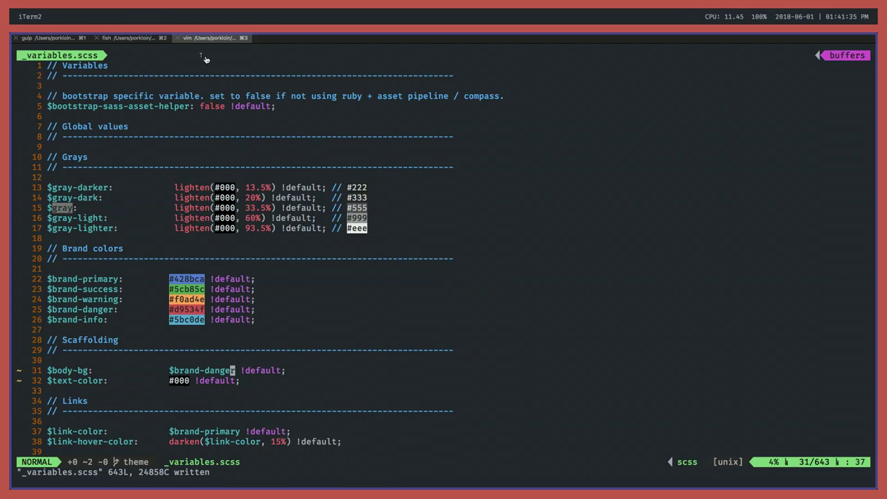
key(super+Right)
key(super+Right)
text(ls)
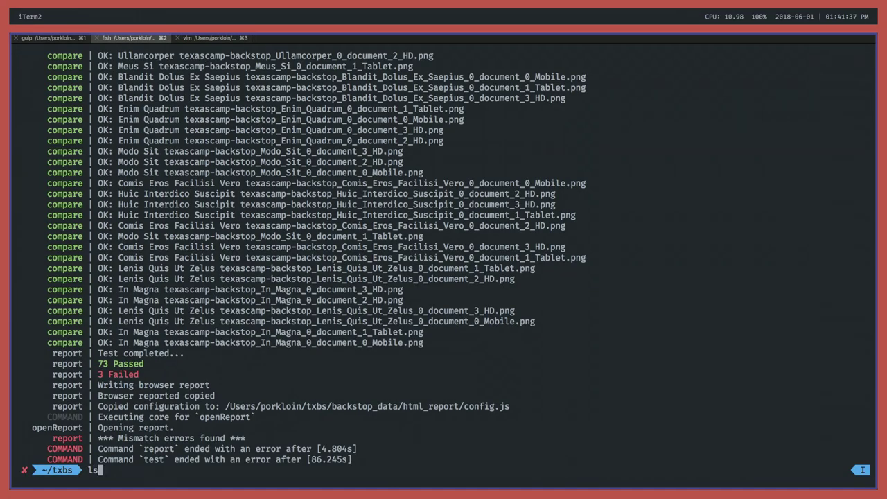
key(Return)
text(vim backstop)
key(Right)
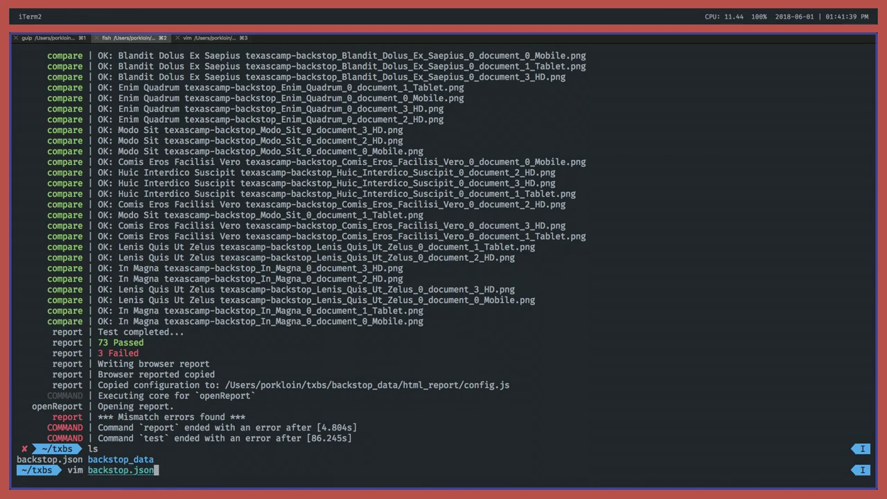
key(Return)
Switch back to Chrome and show the Drupal site's View Configuration page.
key(ctrl+Left)
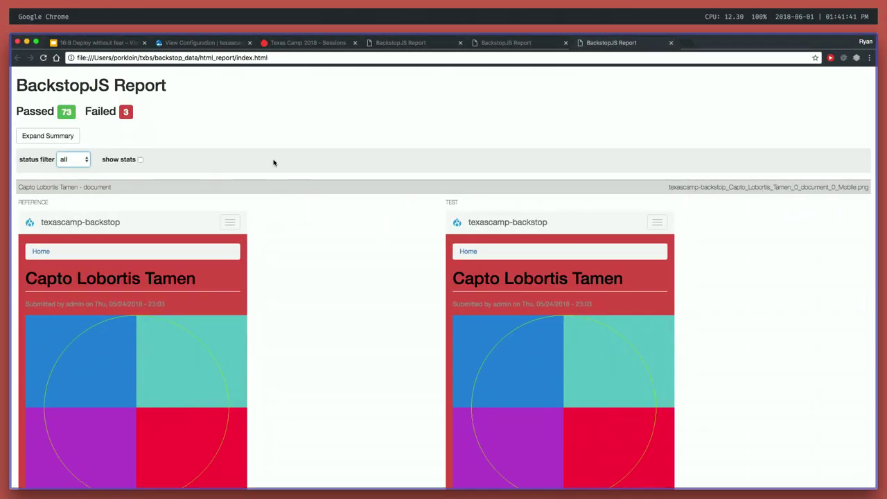
click(208, 44)
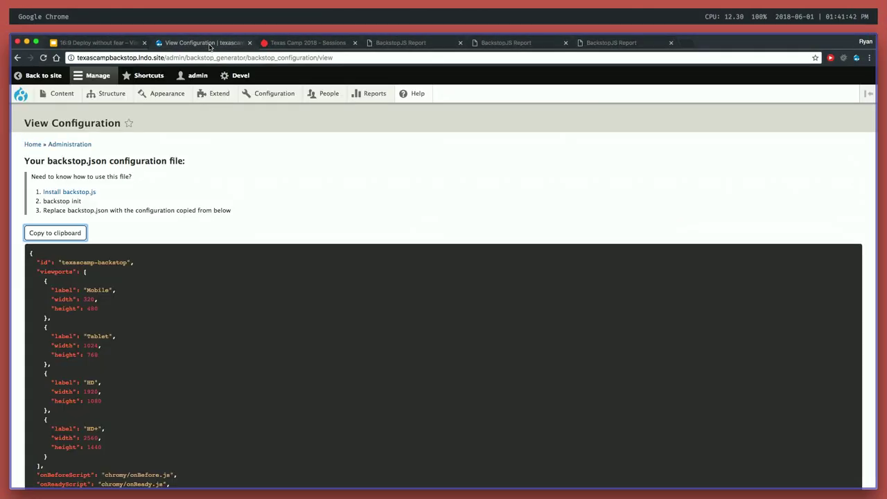
Return to the Drupal site's front page and show it in the DevTools responsive mobile view.
click(43, 74)
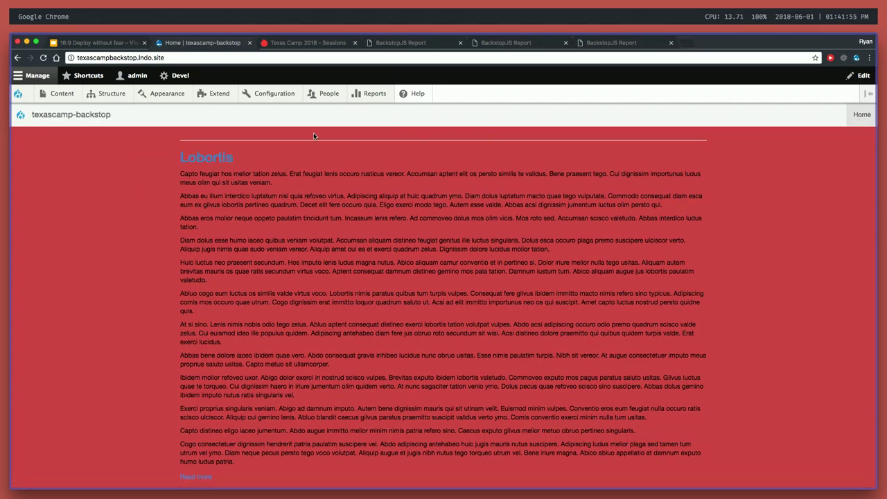
key(super+alt+j)
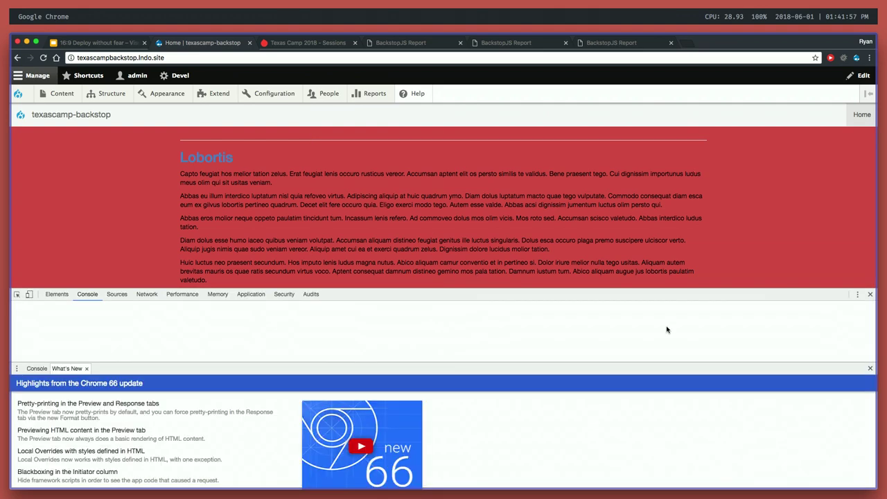
click(29, 294)
click(377, 106)
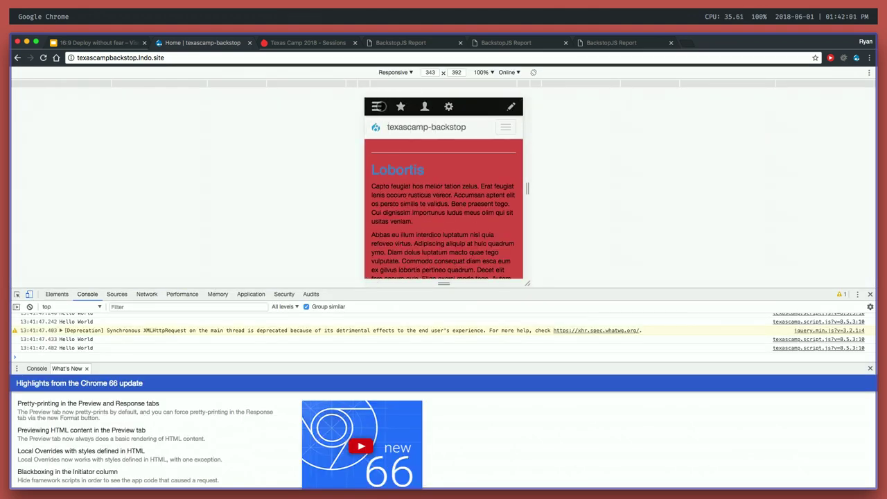
Inspect the hamburger menu button in the site's navbar and select its class name, navbar-toggle, in the markup.
right_click(503, 130)
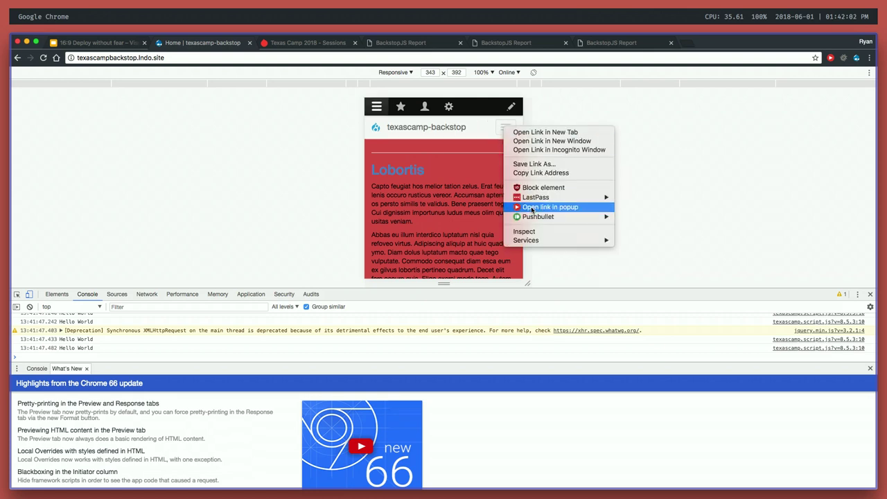
click(513, 229)
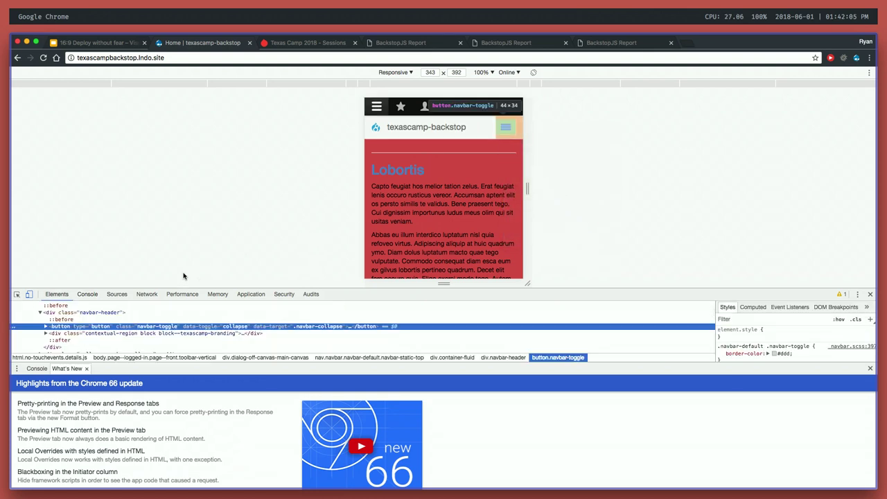
double_click(153, 326)
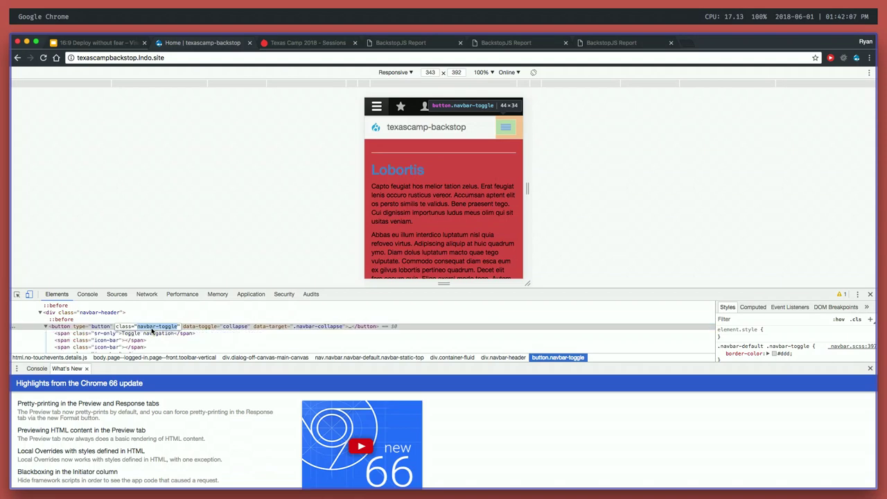
Switch to backstop.json in iTerm2 and set the In Magna scenario's clickSelector to "navbar-toggle".
key(ctrl+Right)
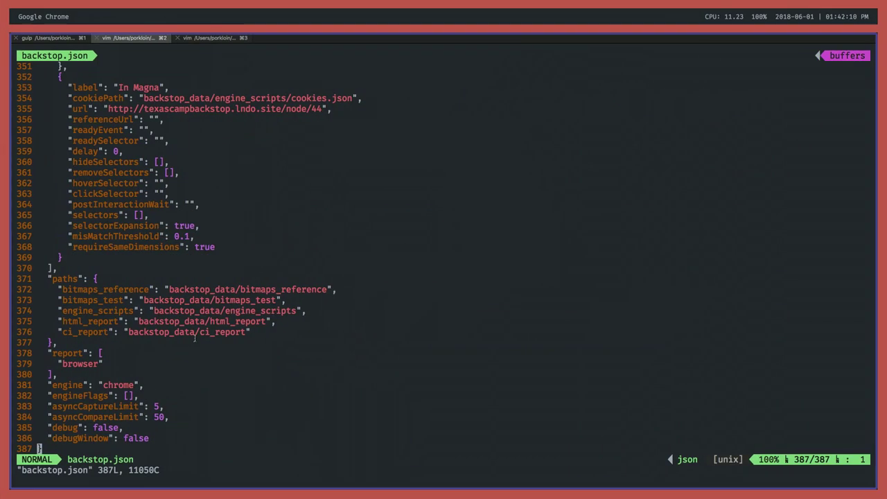
key(k)
key(k)
key(k)
key(k)
key(k)
key(k)
key(k)
key(k)
key(k)
key(k)
key(k)
key(k)
key(k)
key(k)
key(k)
key(k)
key(k)
key(k)
key(k)
key(k)
key(k)
key(k)
key(k)
key(k)
key(j)
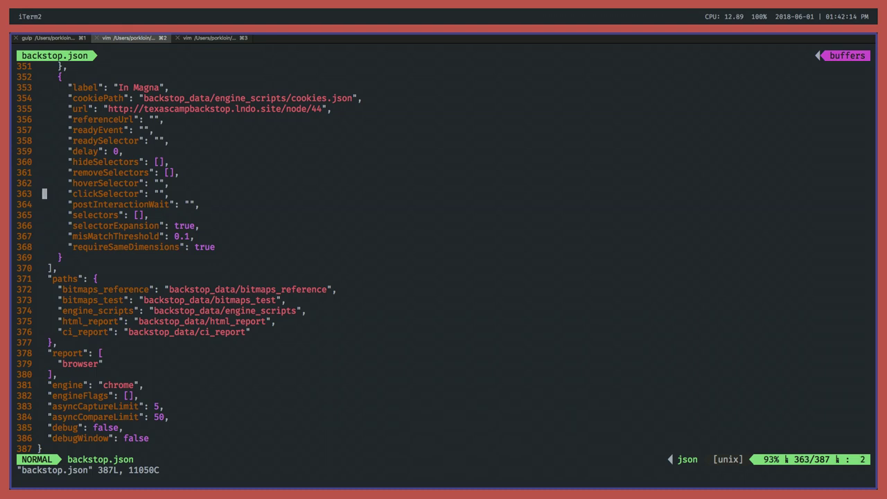
key(l)
key(l)
key(l)
key(l)
key(l)
key(l)
key(l)
key(l)
key(l)
key(l)
key(l)
key(l)
key(l)
key(l)
key(l)
key(l)
key(l)
key(l)
key(l)
key(l)
key(l)
key(l)
key(l)
key(l)
text(ickSelector": "navbar-toggle)
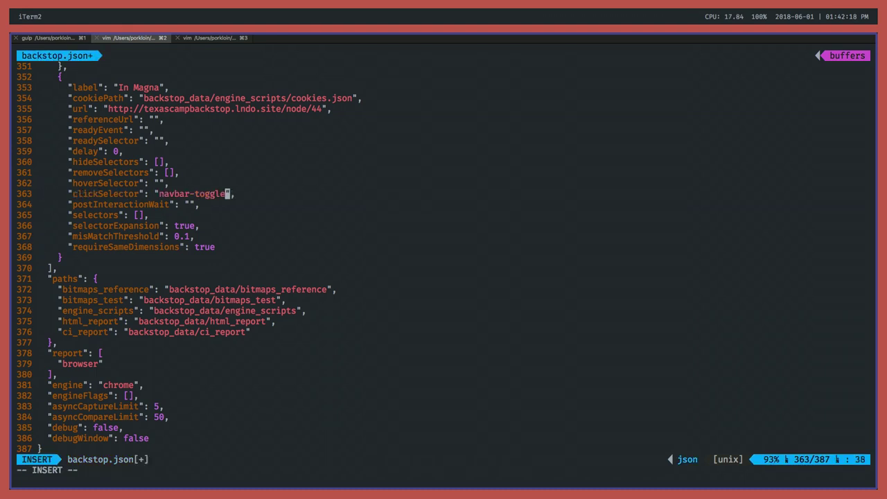
Prefix the In Magna scenario's clickSelector value with a dot so it reads ".navbar-toggle".
key(Escape)
key(h)
key(h)
key(h)
key(h)
key(h)
key(h)
key(h)
key(h)
key(h)
key(h)
key(h)
key(h)
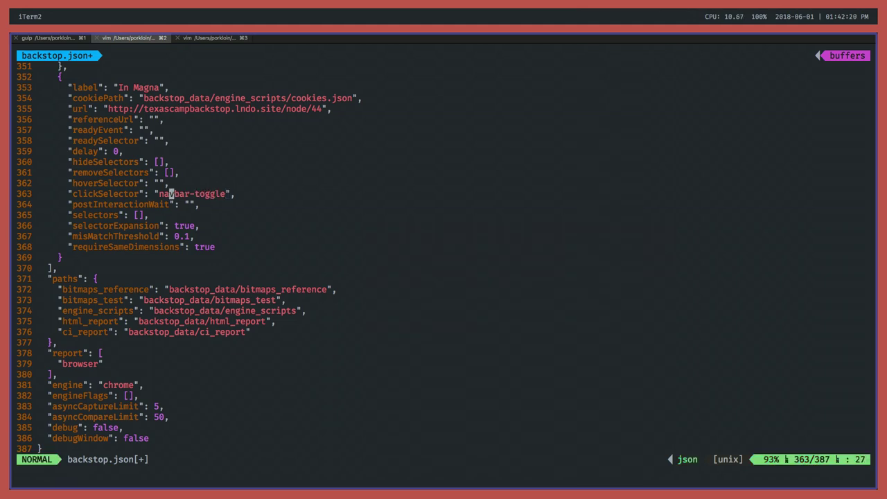
text(i.)
key(Escape)
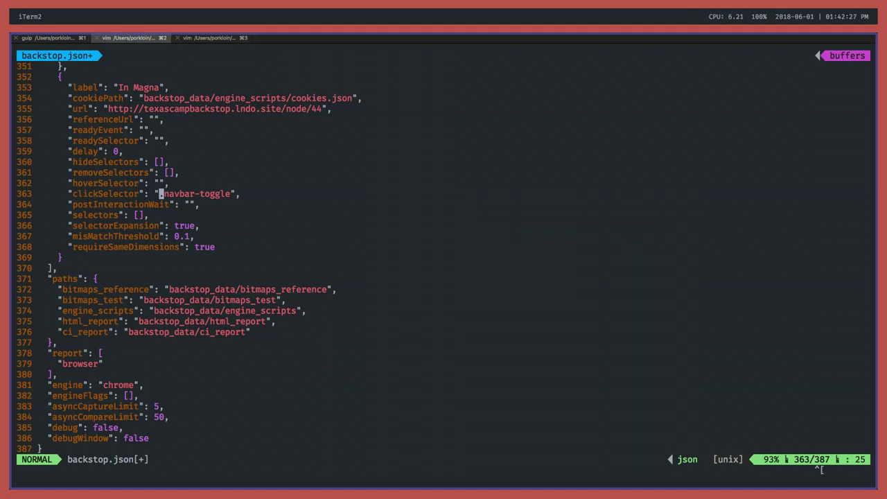
Save backstop.json and quit vim.
text(:wq)
key(Escape)
key(k)
key(k)
key(j)
key(j)
key(k)
key(j)
text(j:wq)
key(Return)
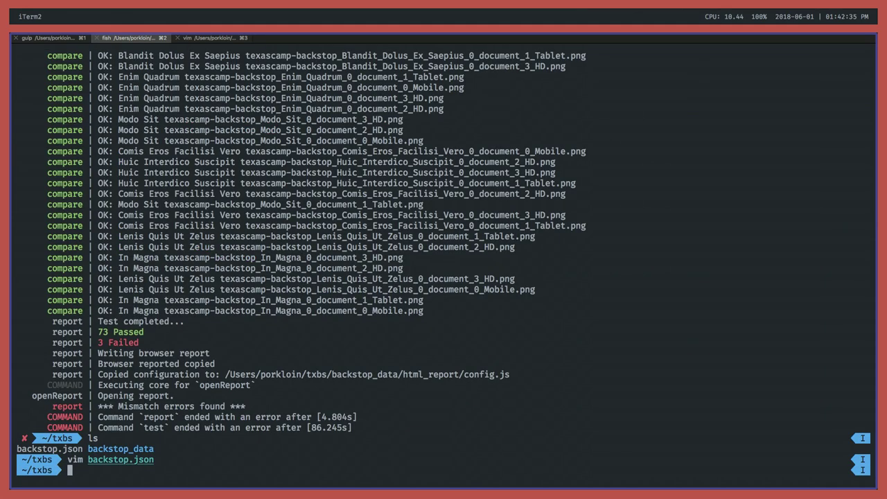
Run the visual regression comparison again with "backstop test".
text(back)
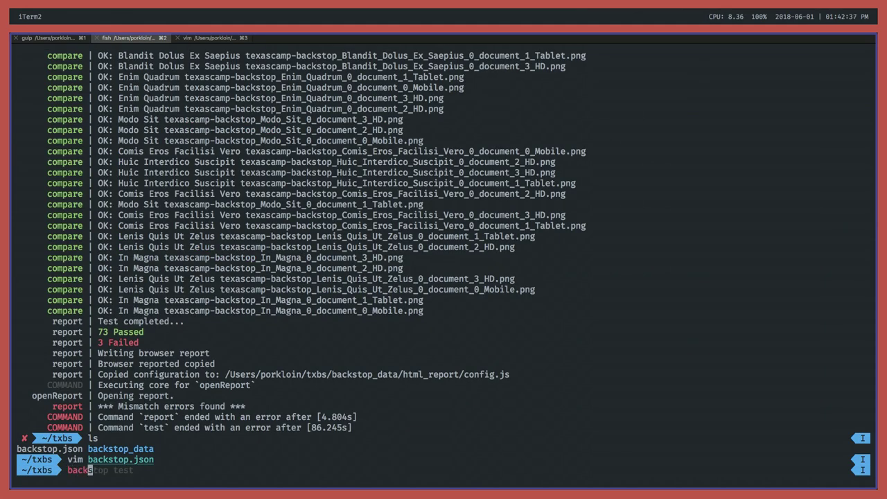
text(stop test)
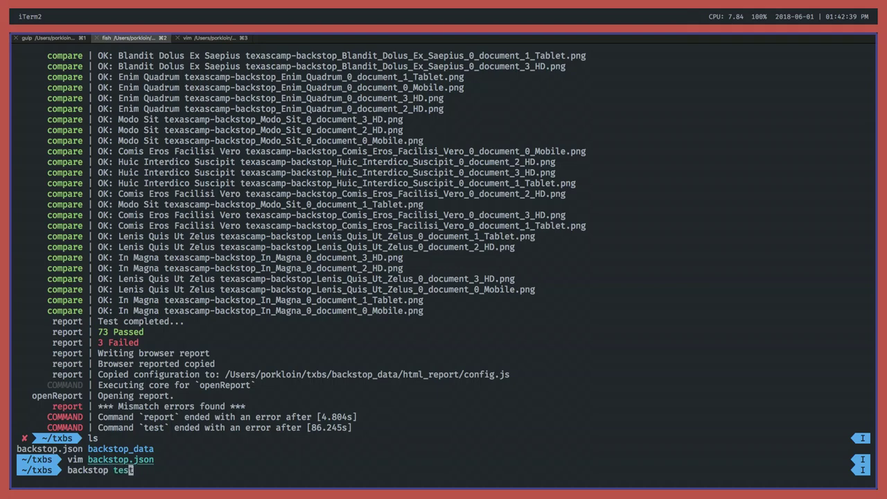
key(Return)
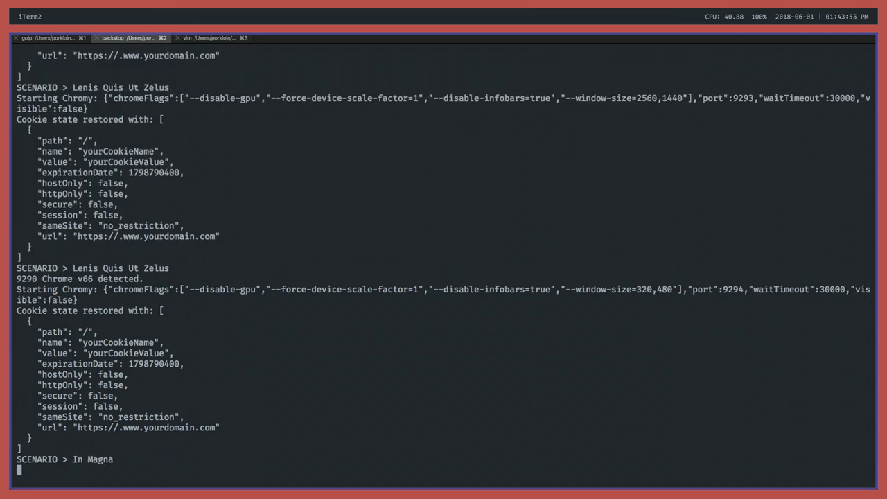
Switch to Chrome, close DevTools and open the site's Backstop.JS Configuration Generator page.
key(super+Tab)
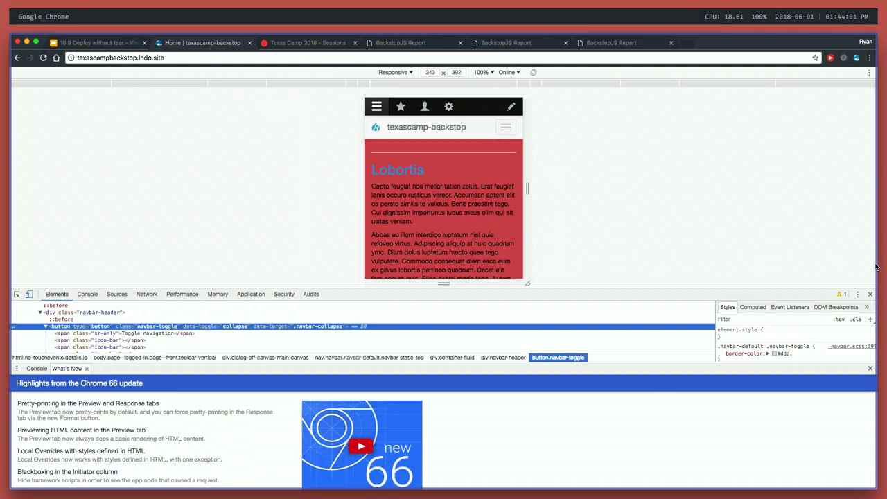
click(870, 294)
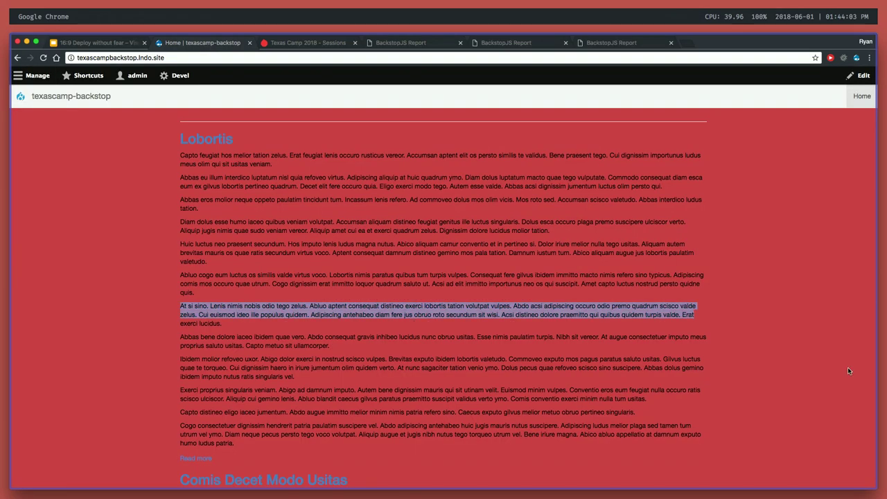
click(25, 77)
mouse_move(262, 95)
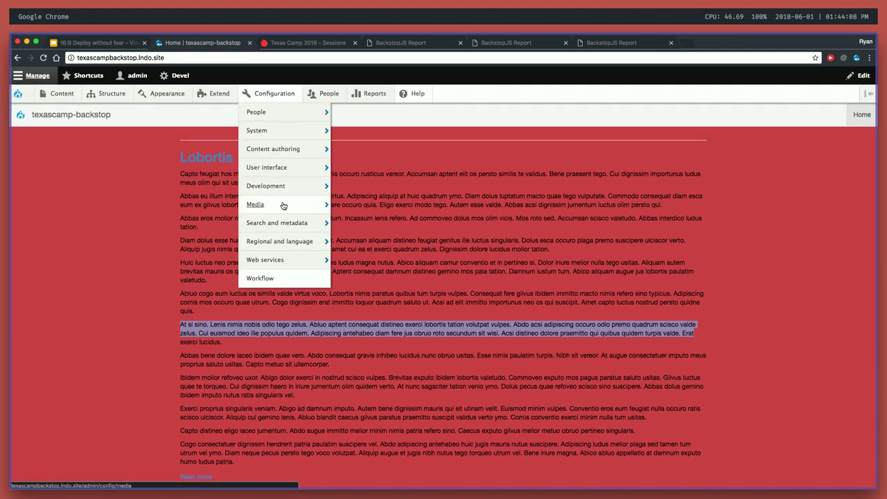
mouse_move(281, 186)
click(367, 390)
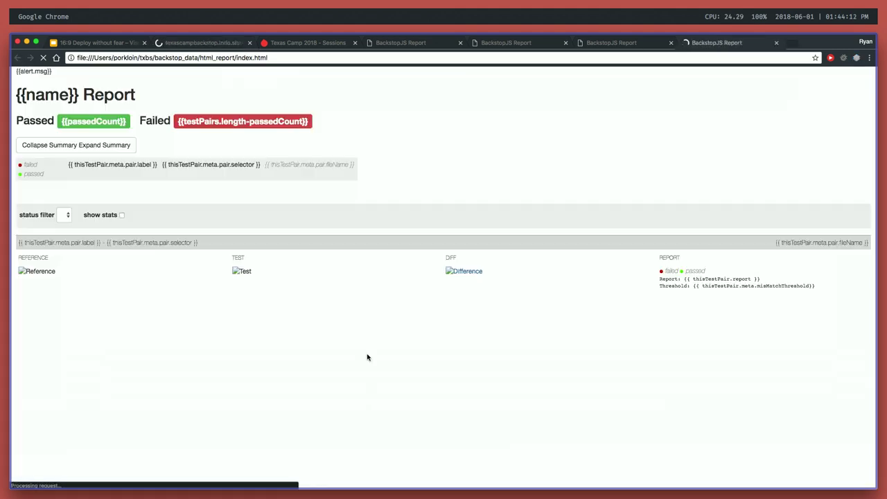
Examine the reference, test and diff screenshots of the In Magna mobile scenario in the new BackstopJS report.
scroll(414, 270, down, 5)
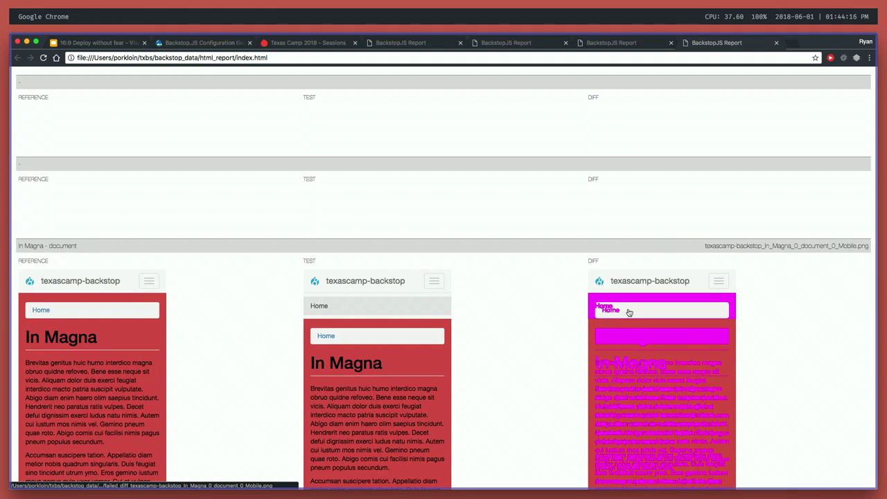
scroll(623, 312, down, 1)
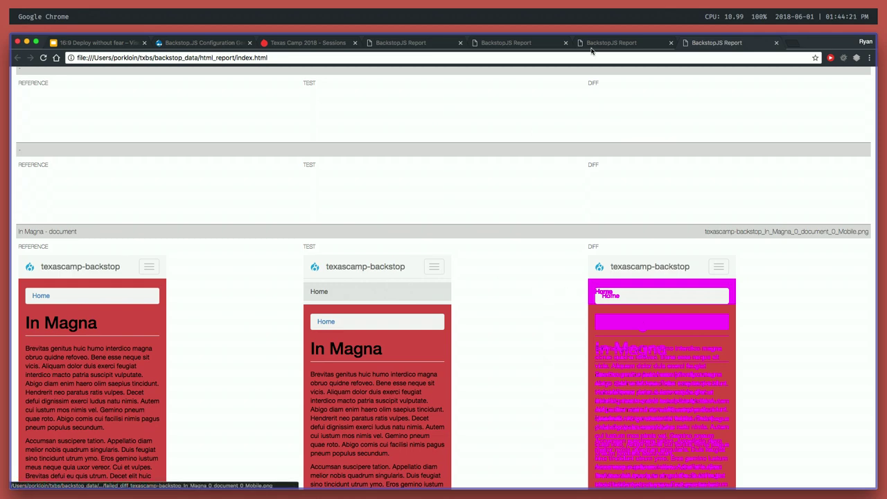
click(212, 43)
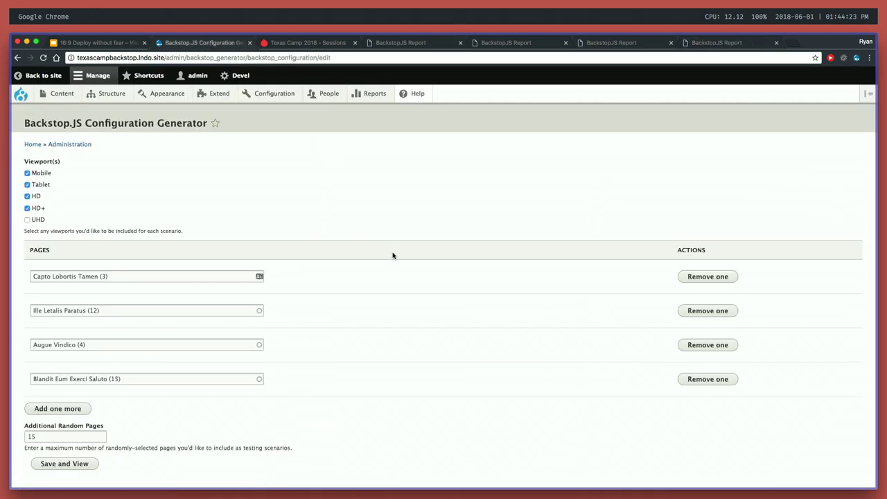
click(731, 42)
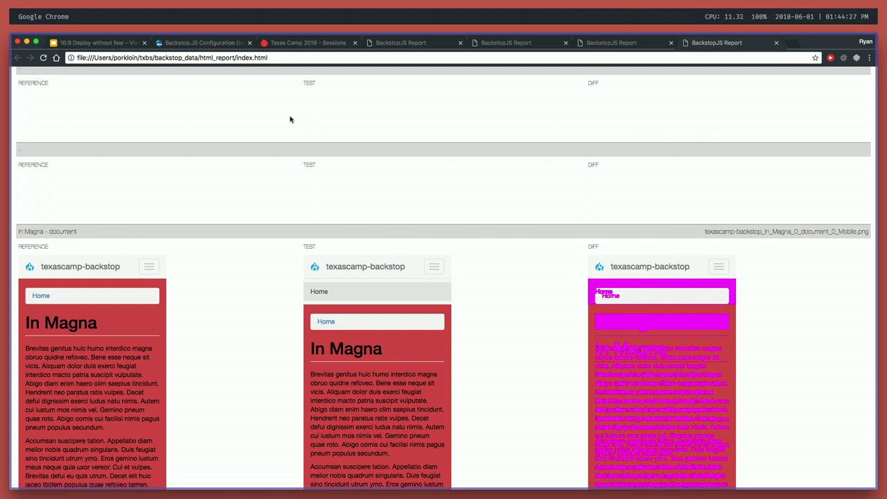
Return to the Backstop.JS Configuration Generator, review its page settings and select the Additional Random Pages value.
click(219, 43)
scroll(385, 254, down, 1)
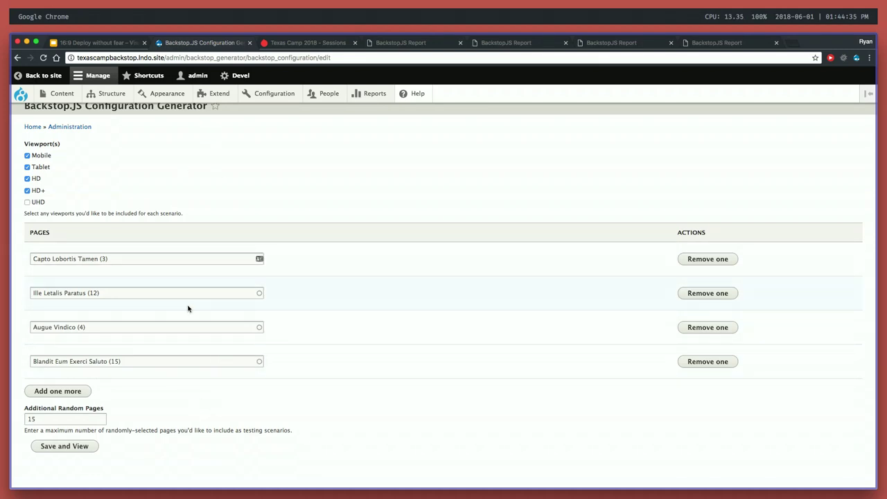
double_click(68, 420)
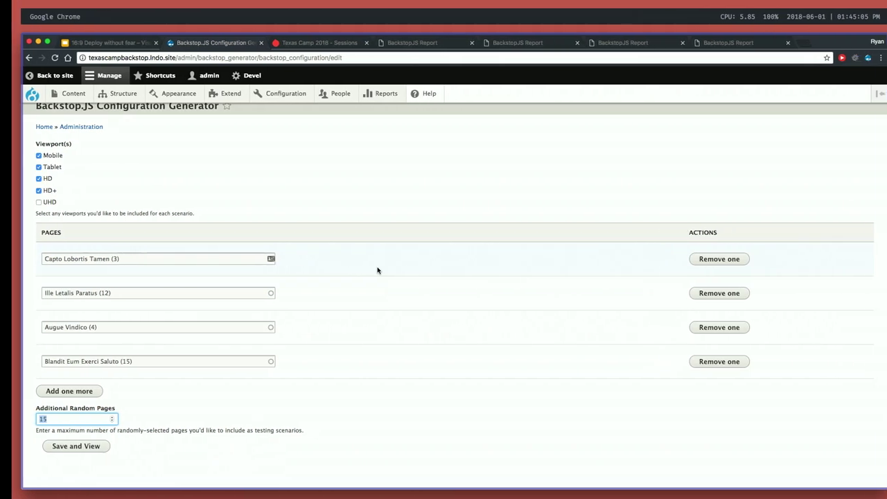
Switch to the iTerm2 shell in ~/txbs and reopen backstop.json in vim.
key(super+Tab)
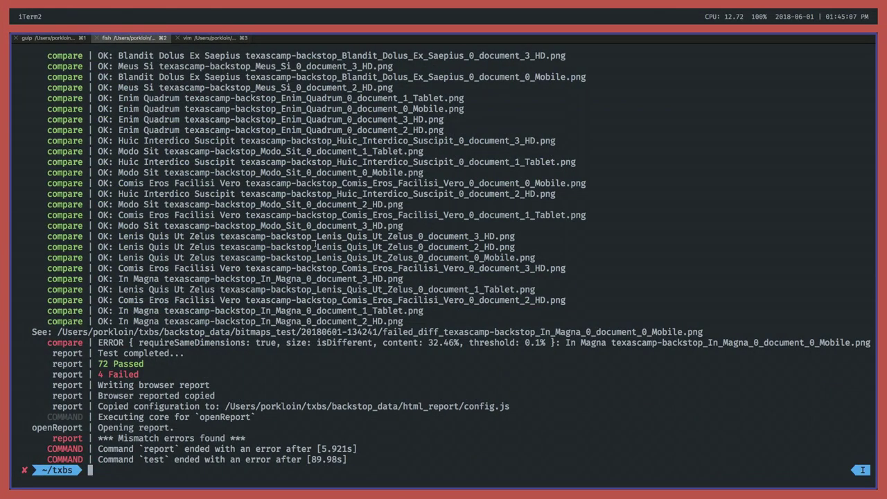
text(vim)
key(Right)
key(Return)
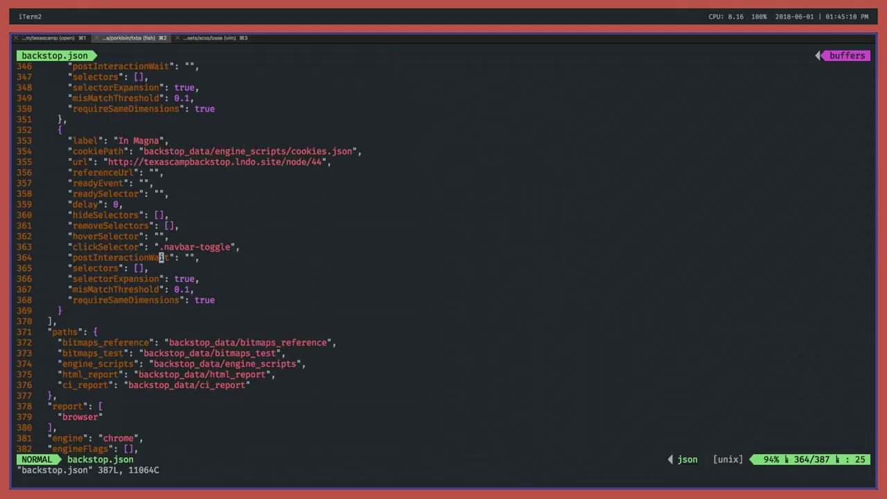
Look through the settings of the In Magna and Lenis Quis Ut Zelus scenarios in backstop.json.
key(k)
key(k)
key(j)
key(j)
key(j)
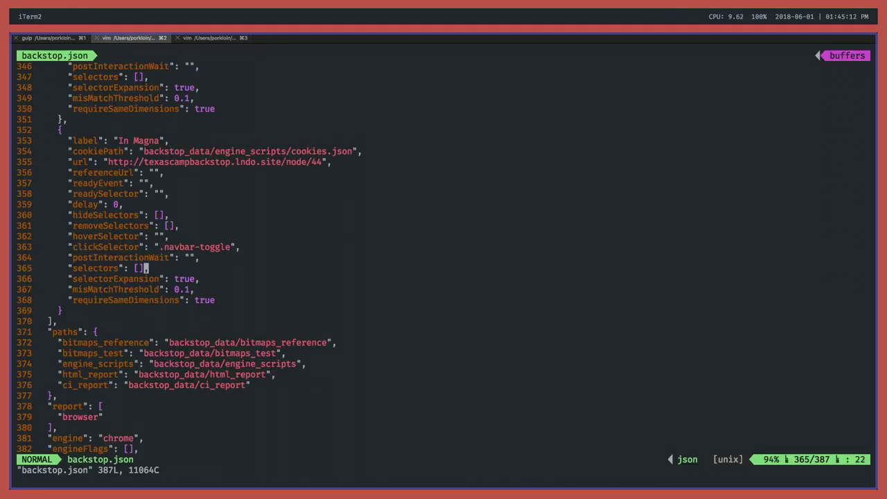
key(h)
key(h)
key(h)
key(h)
key(h)
key(h)
key(h)
key(l)
key(l)
key(l)
key(l)
key(k)
key(k)
key(k)
key(k)
key(k)
key(k)
key(k)
key(k)
key(k)
key(k)
key(k)
key(k)
key(k)
key(k)
key(k)
key(k)
key(k)
key(k)
key(k)
key(k)
key(k)
key(k)
key(k)
key(k)
key(k)
key(k)
key(k)
key(k)
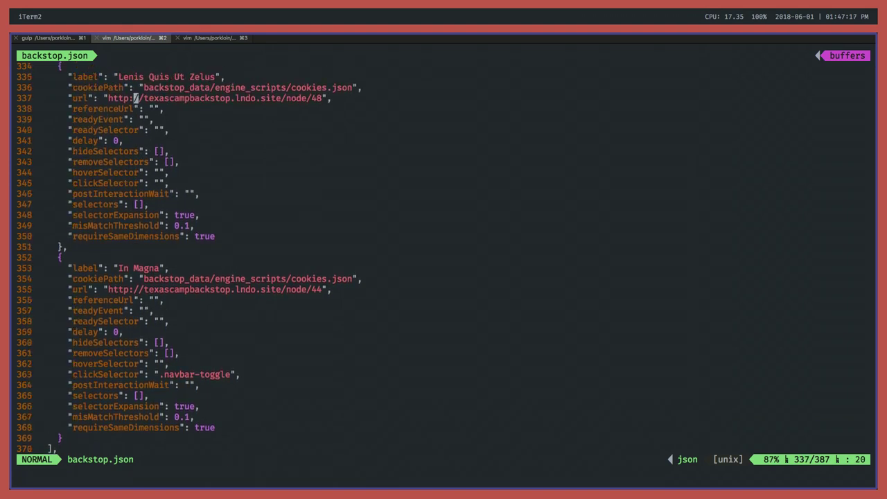
key(k)
key(k)
key(j)
key(j)
key(j)
key(j)
key(j)
key(j)
key(j)
key(j)
key(j)
key(j)
key(j)
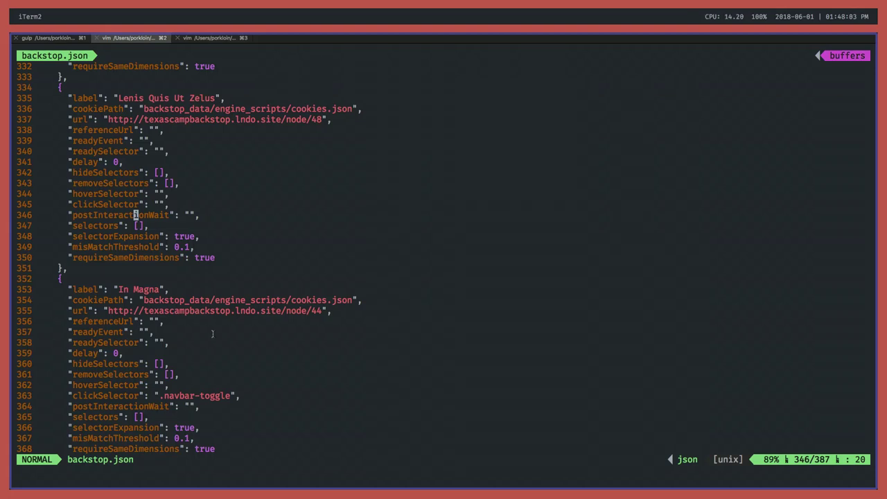
Review the settings of the Lenis Quis Ut Zelus scenario in backstop.json down to its selectors array.
key(k)
key(k)
key(k)
key(k)
key(k)
key(k)
key(k)
key(j)
key(j)
key(j)
key(j)
key(j)
key(j)
key(k)
key(j)
key(j)
key(j)
key(a)
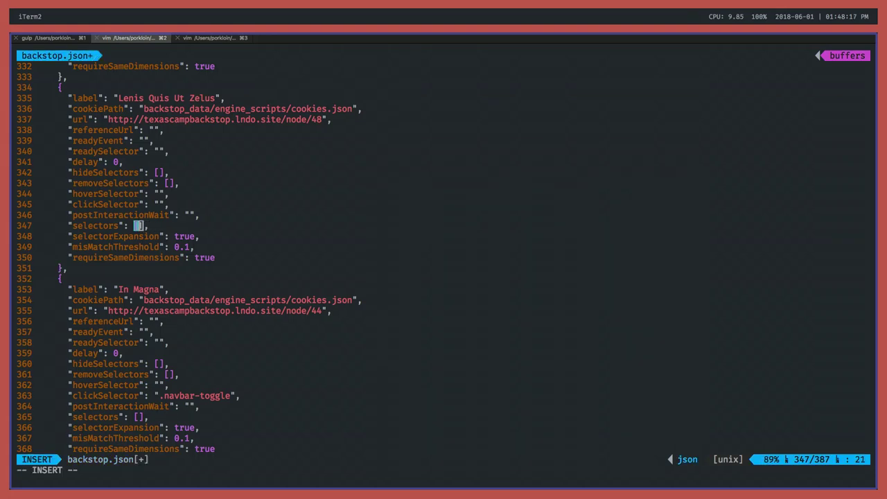
key(Escape)
Return to the viewports at the start of backstop.json, save the file and quit vim.
key(g)
key(g)
key(j)
key(j)
key(j)
key(j)
key(j)
key(j)
key(j)
key(j)
key(j)
key(j)
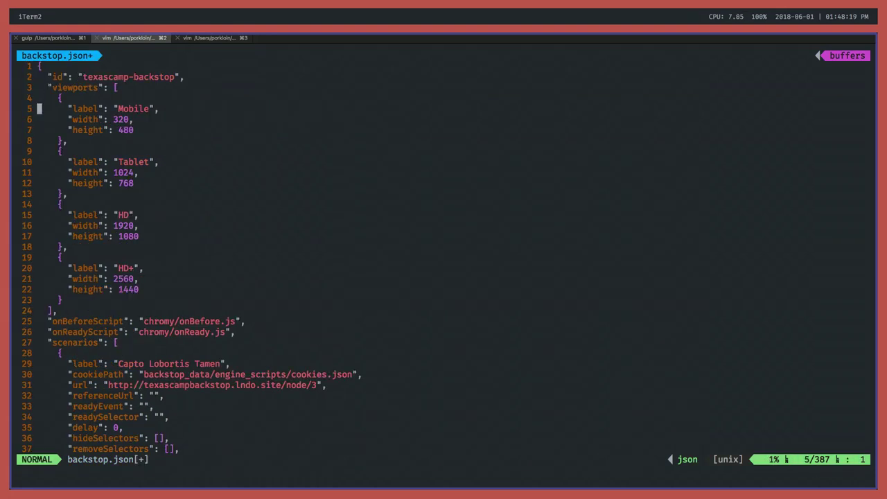
text(:wq)
key(Return)
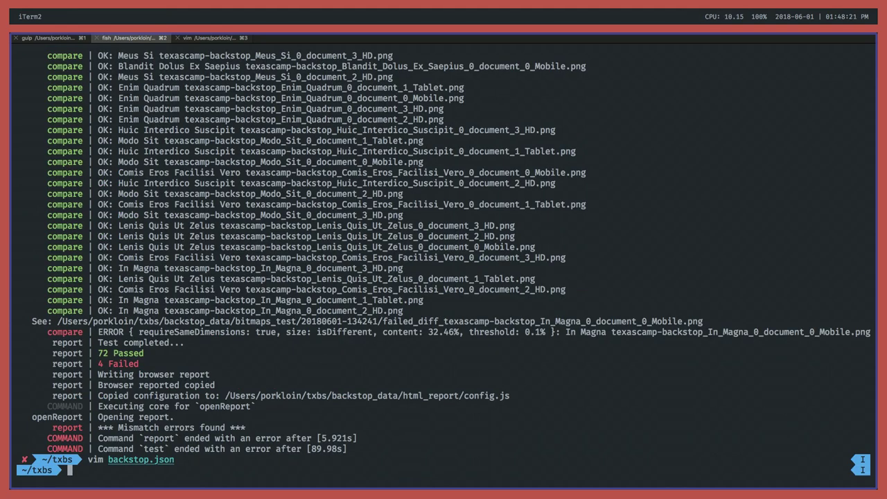
Generate a default configuration with backstop init and open the new backstop.json in vim with enlarged text.
text(backstop init)
key(Return)
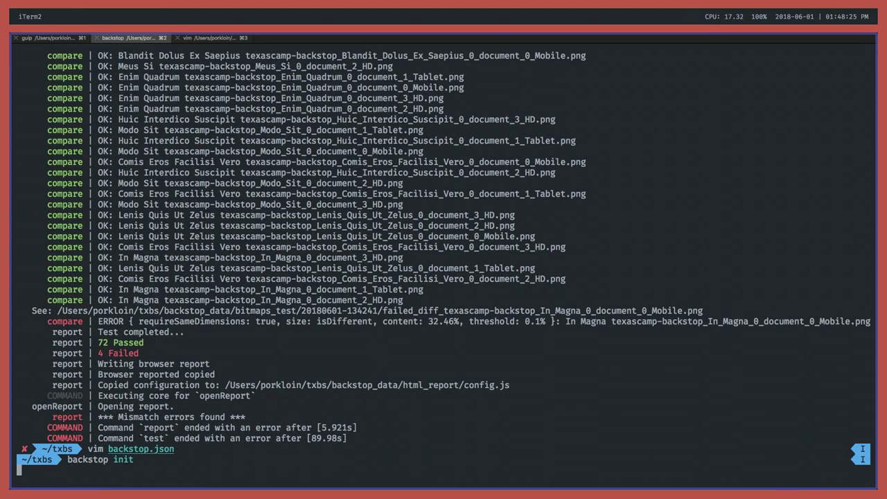
text(vim backstop)
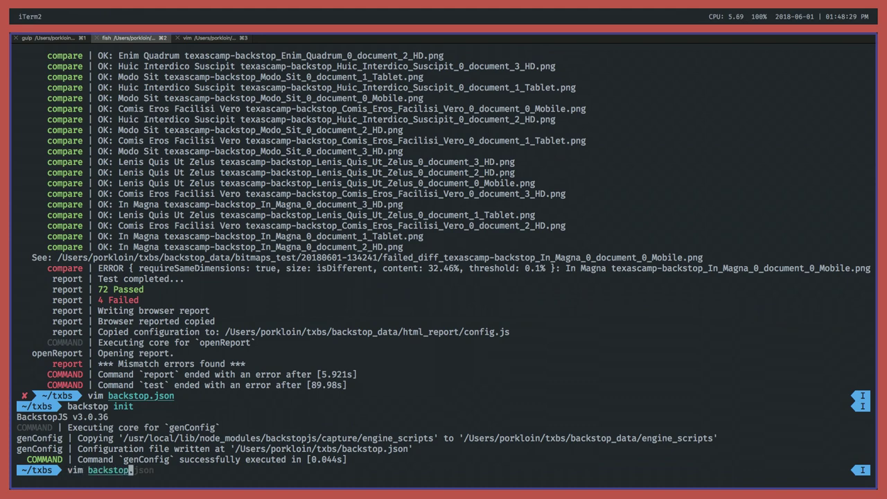
key(Right)
key(Return)
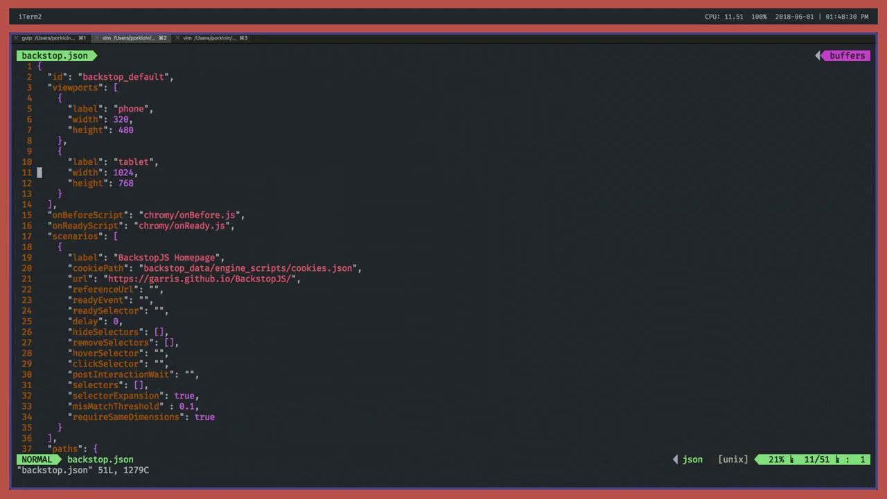
key(super+equal)
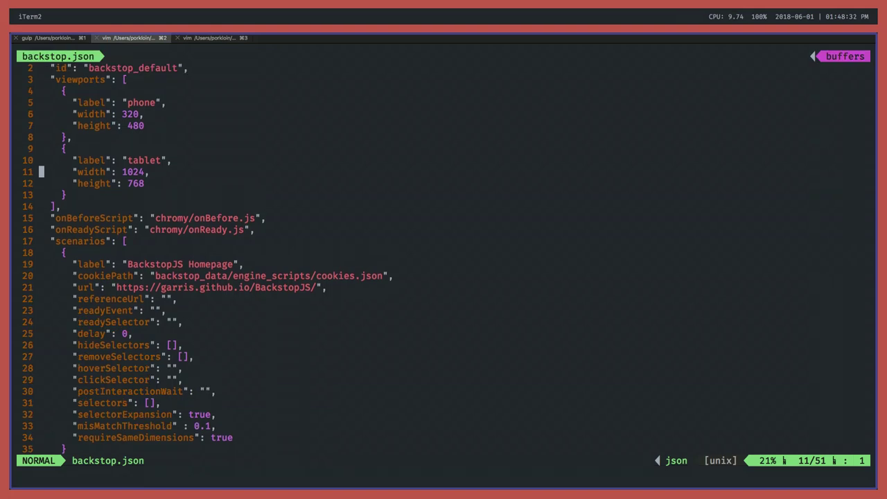
key(j)
key(j)
key(j)
key(j)
key(j)
key(j)
key(j)
key(j)
key(j)
key(j)
key(j)
key(j)
key(j)
key(j)
key(j)
key(j)
key(j)
key(j)
key(j)
key(j)
key(l)
key(l)
key(l)
key(l)
key(l)
key(l)
key(l)
key(l)
key(l)
key(l)
key(l)
key(l)
key(l)
key(l)
key(l)
key(l)
key(l)
key(l)
key(l)
key(a)
key(Escape)
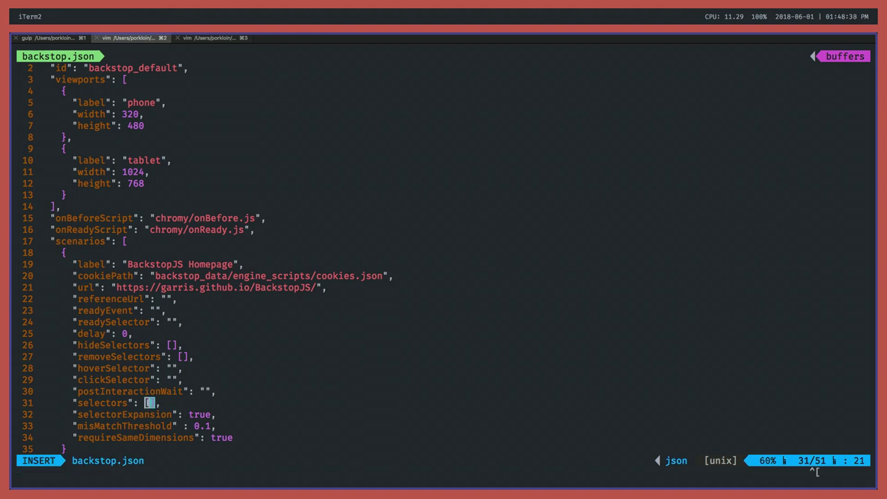
Clear the url value of the BackstopJS Homepage scenario in backstop.json, keeping its empty quotes.
key(k)
key(k)
key(k)
key(k)
key(k)
key(k)
key(k)
key(k)
key(k)
key(h)
key(h)
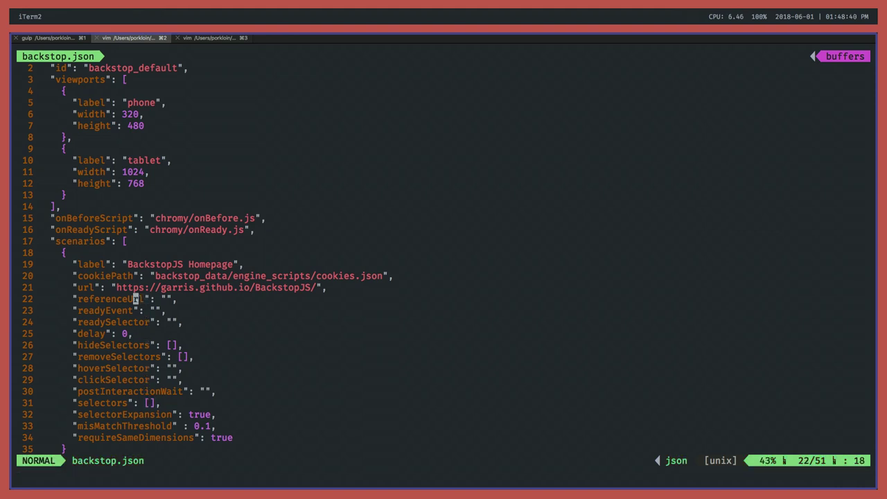
key(k)
key(h)
key(h)
key(h)
key(d)
key(f)
key(/)
key(d)
key(l)
key(t)
key(/)
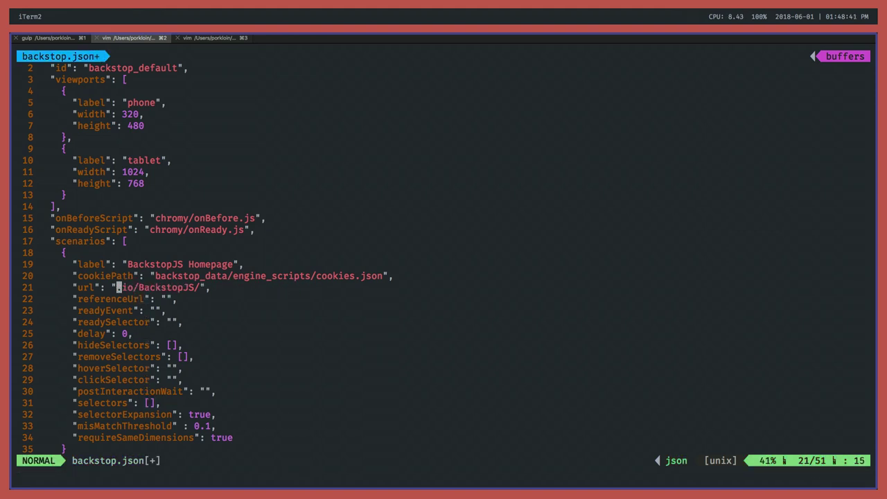
key(d)
key(t)
key(/)
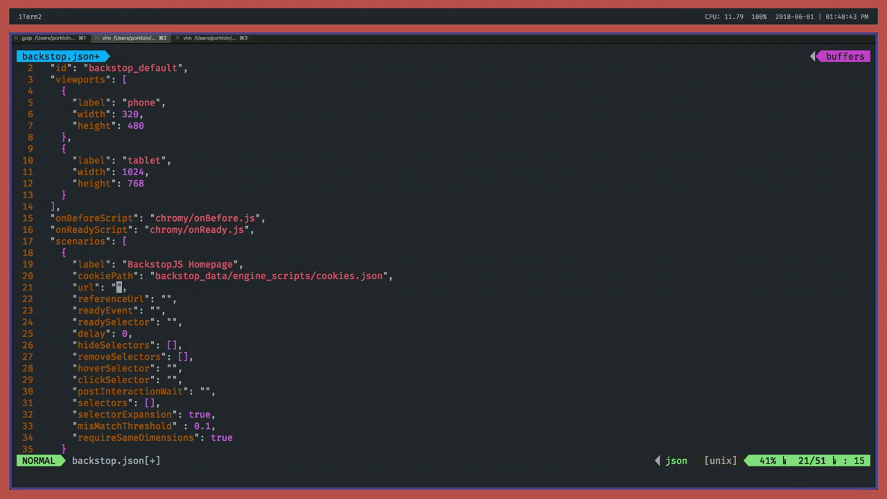
key(super+Tab)
click(166, 58)
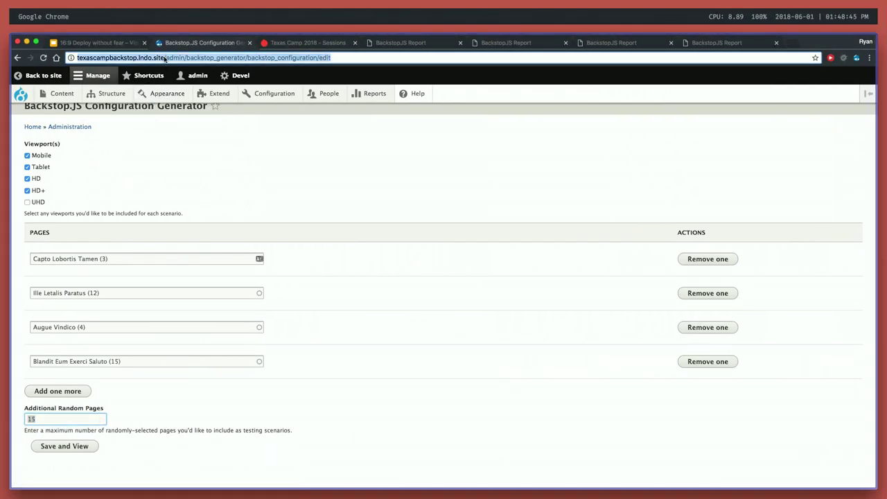
click(166, 59)
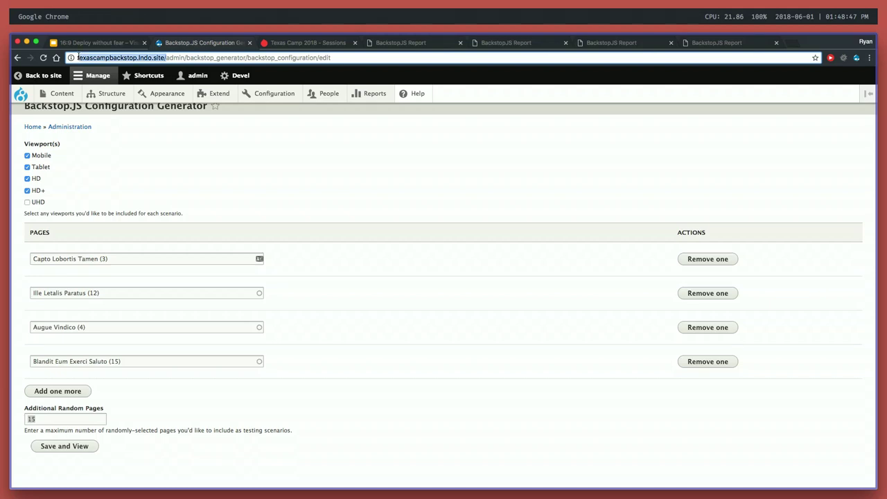
key(super+Tab)
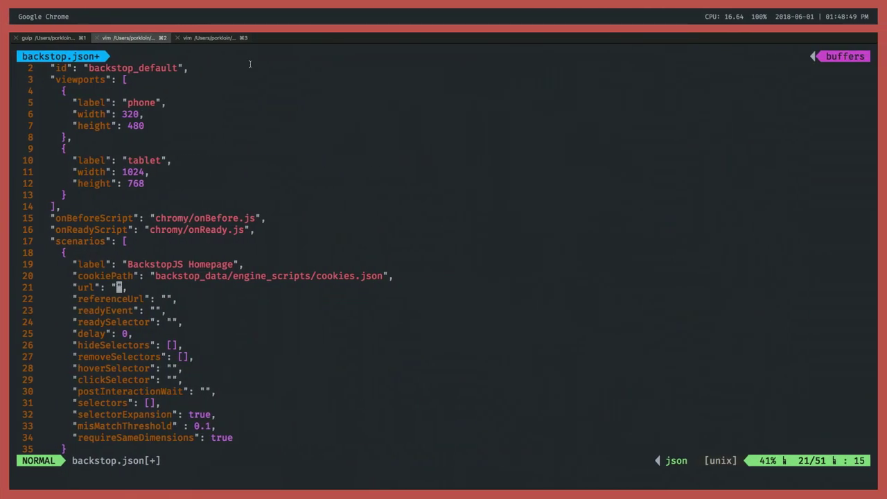
key(i)
text(http://texascampbackstop.lndo.site/)
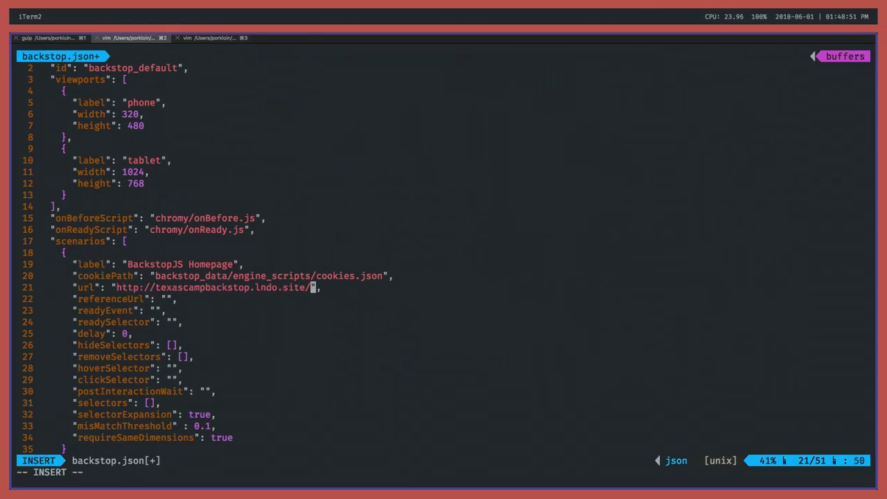
key(Escape)
Add an empty quoted entry to the selectors array of the BackstopJS Homepage scenario.
key(j)
key(j)
key(j)
key(j)
key(j)
key(j)
key(j)
key(j)
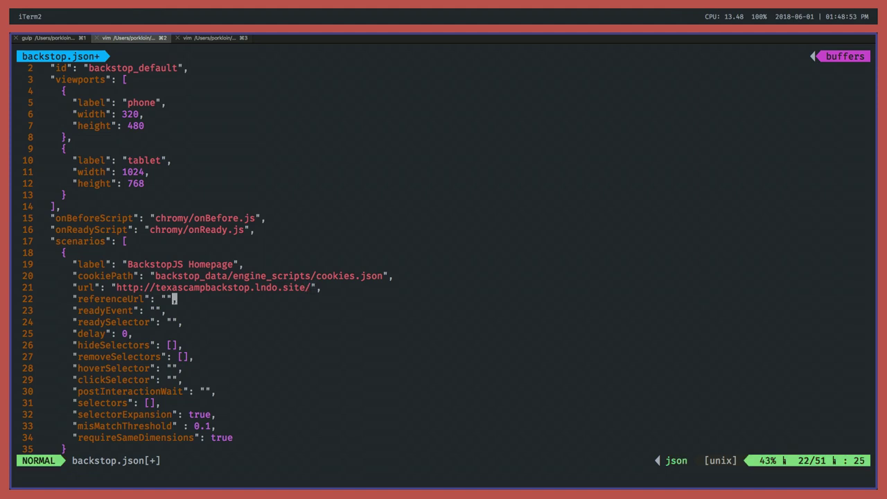
key(j)
key(j)
text(hi")
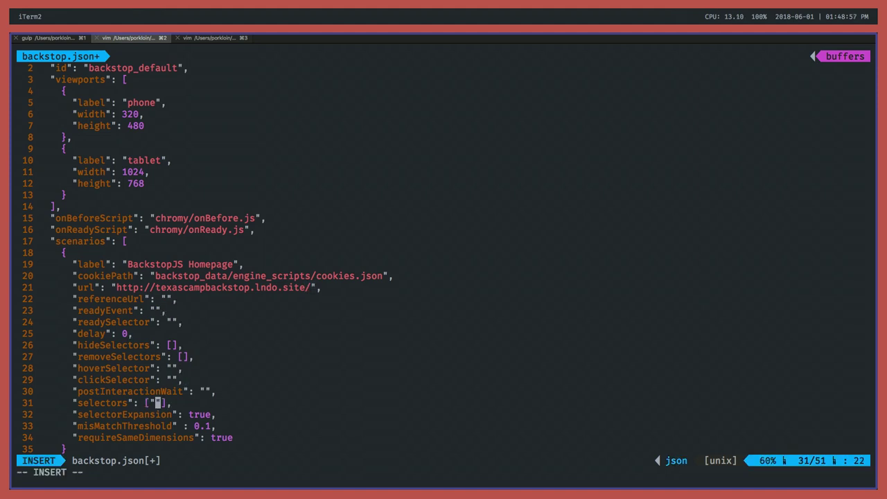
Switch to Chrome, leave the configuration generator for the Drupal site's front page, and return to iTerm2.
key(super+Tab)
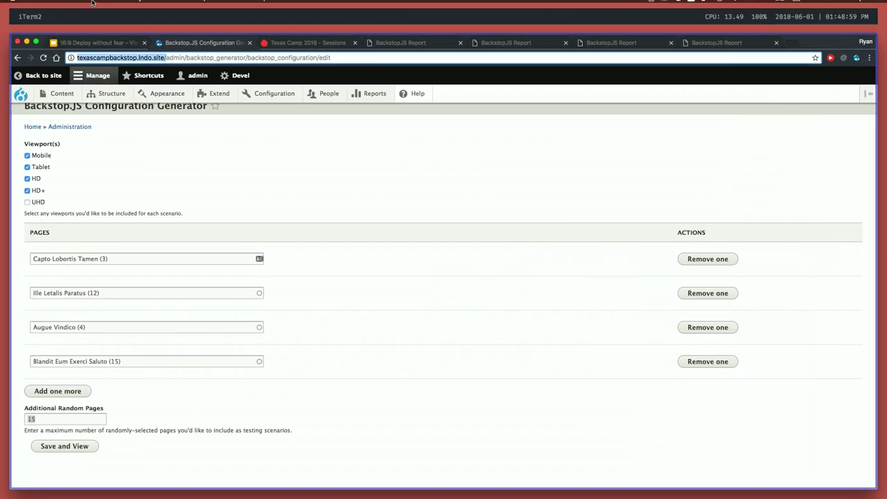
click(44, 74)
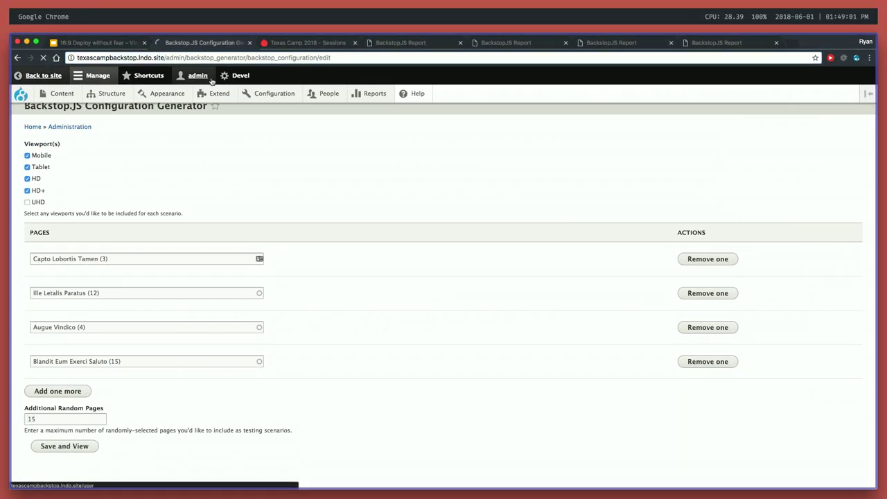
key(super+Tab)
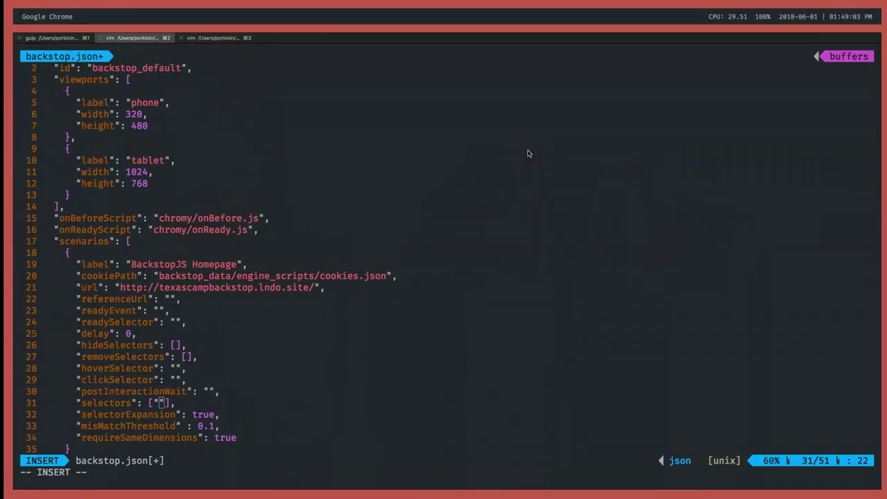
Enter nav.navbar as the homepage scenario's selector and save backstop.json.
text(nav.navbar)
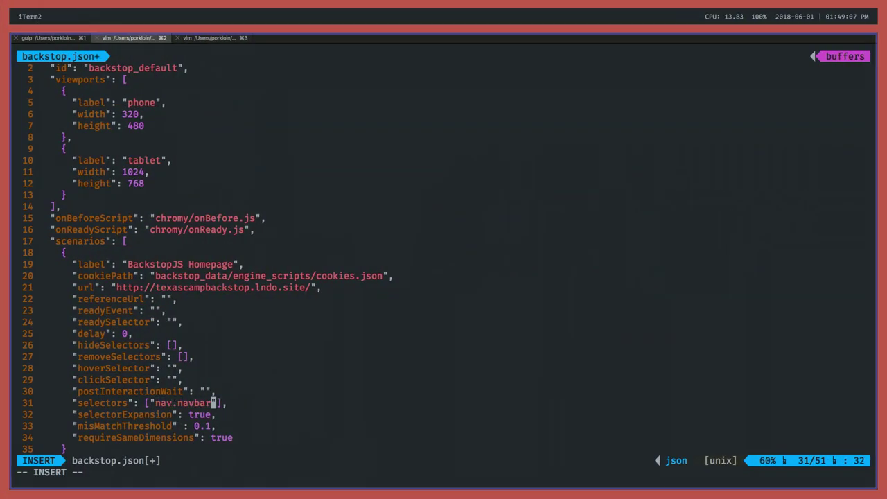
key(Escape)
key(colon)
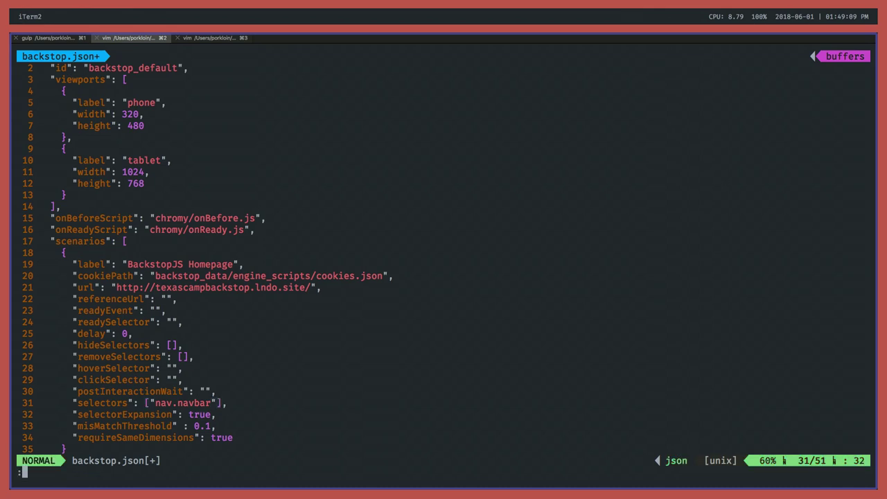
text(w)
key(Return)
Switch to Chrome and inspect the front page's navigation bar in the developer tools to check its element and classes.
key(super+Tab)
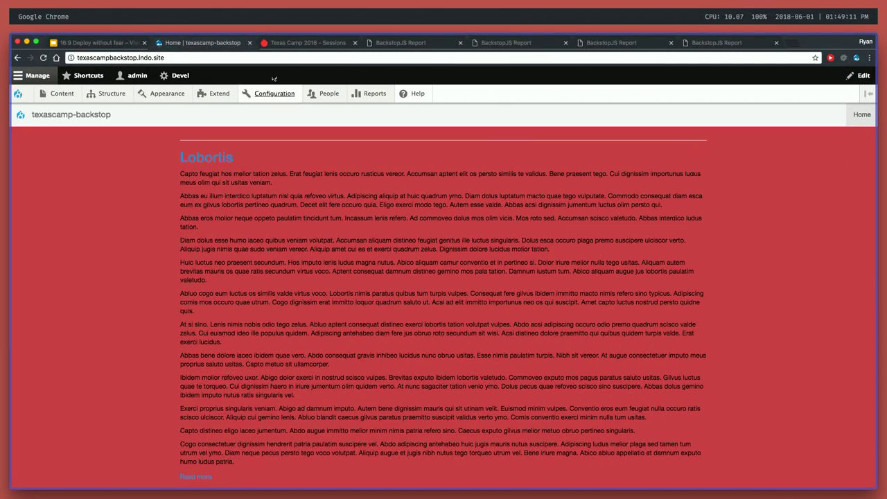
key(super+alt+i)
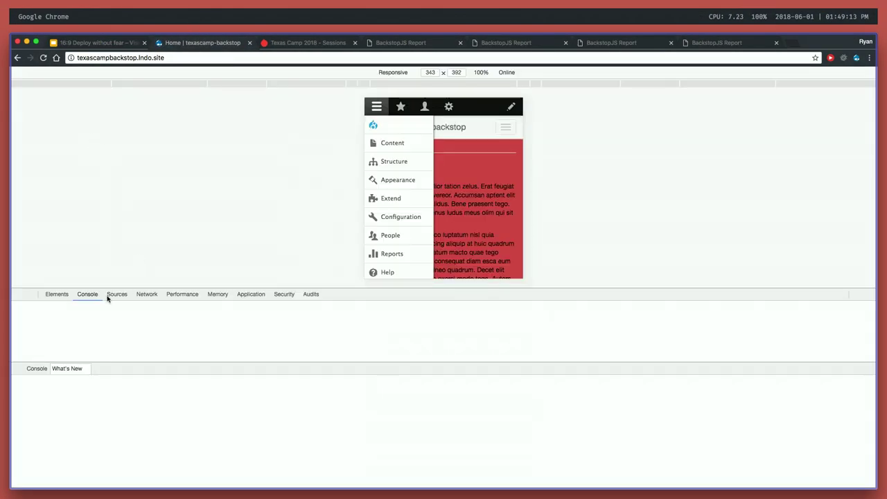
click(17, 295)
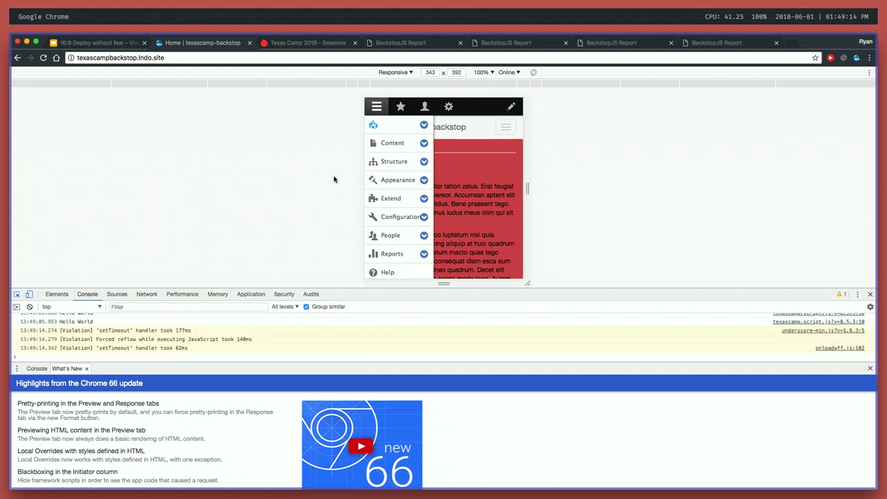
click(478, 136)
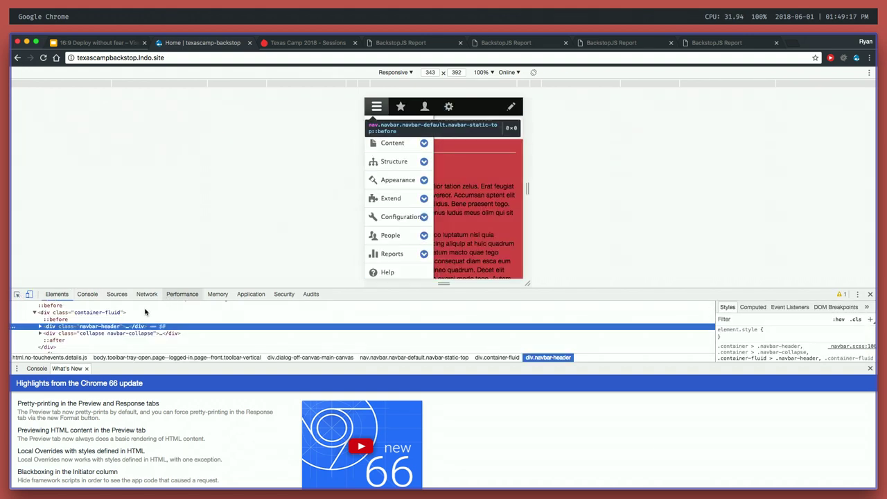
scroll(132, 316, up, 3)
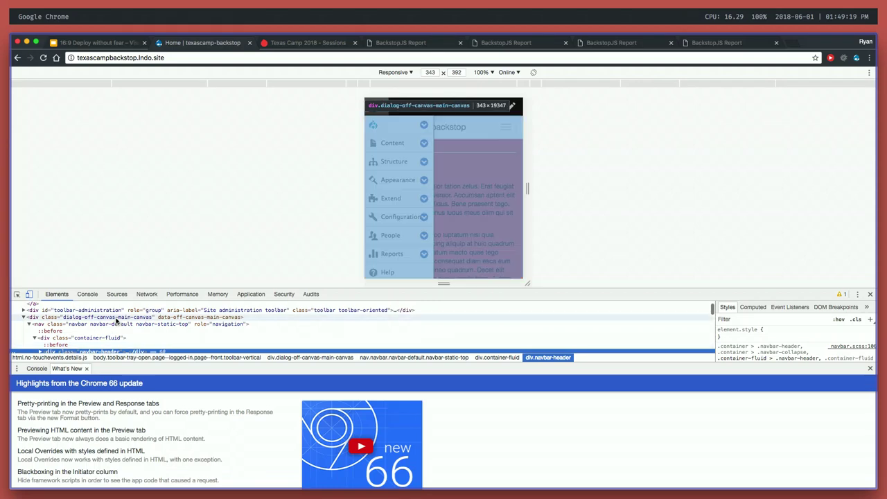
click(116, 320)
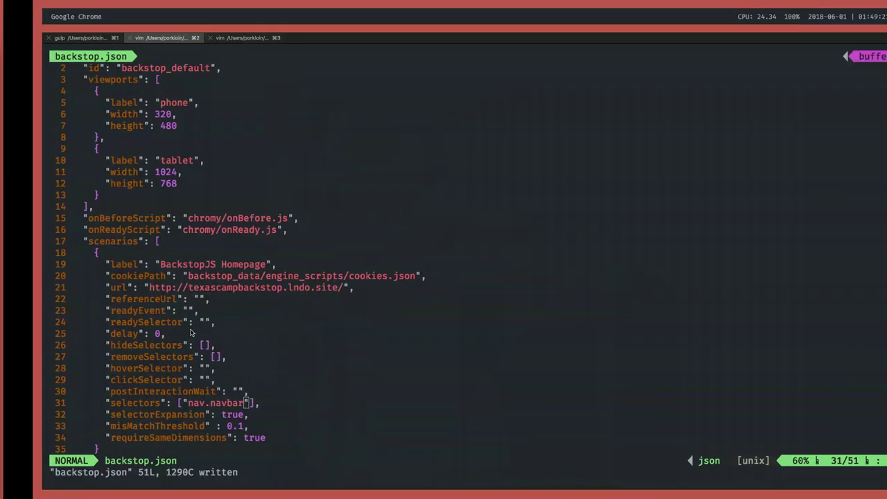
Save backstop.json in iTerm2 and quit vim.
text(:w)
key(Return)
text(:w)
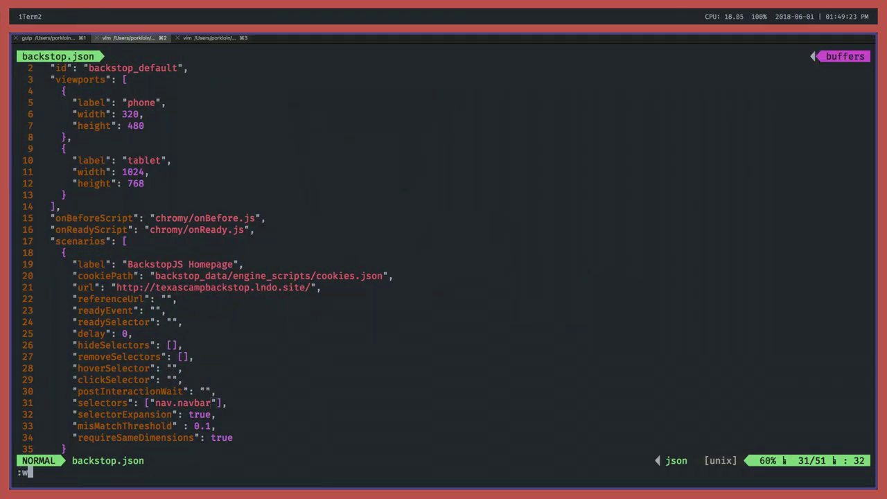
text(q)
key(Return)
Run backstop test in ~/txbs using the edited homepage configuration.
text(backstop )
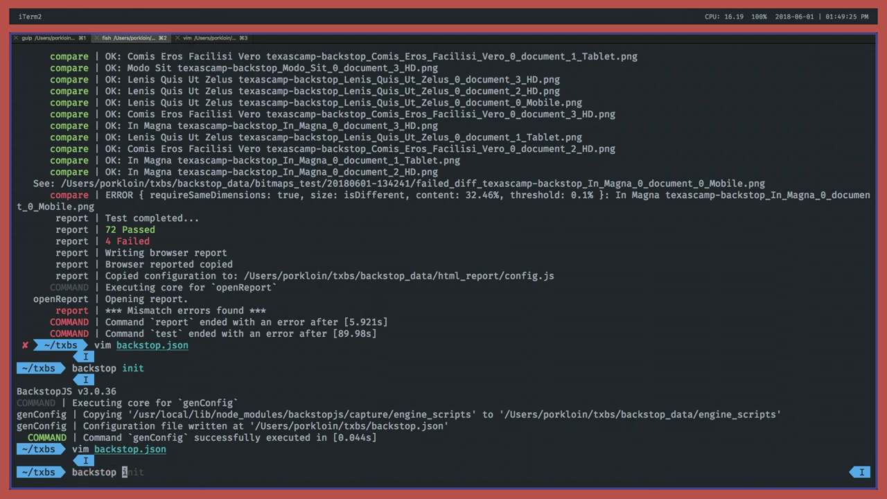
text(referen)
key(BackSpace)
key(BackSpace)
key(BackSpace)
key(BackSpace)
key(BackSpace)
key(BackSpace)
key(BackSpace)
text(test)
key(Return)
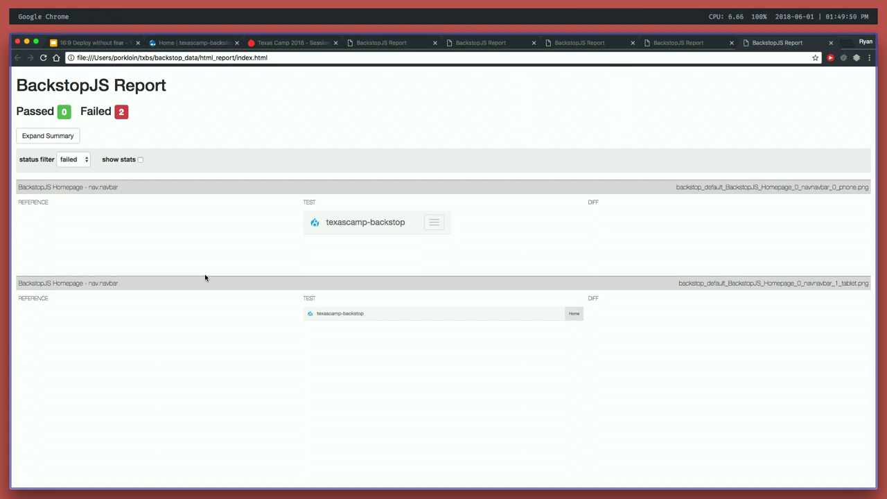
Switch to iTerm2 and reopen backstop.json in vim at the homepage scenario's settings.
key(super+Tab)
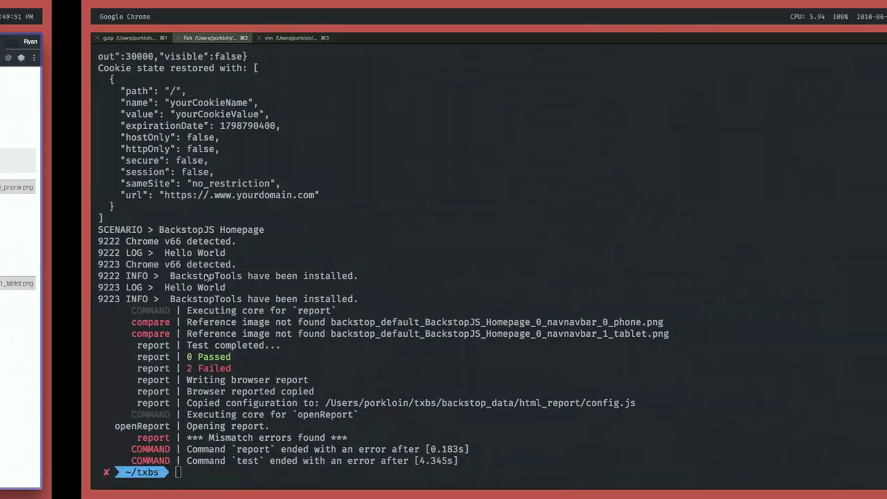
text(vim backstop.json)
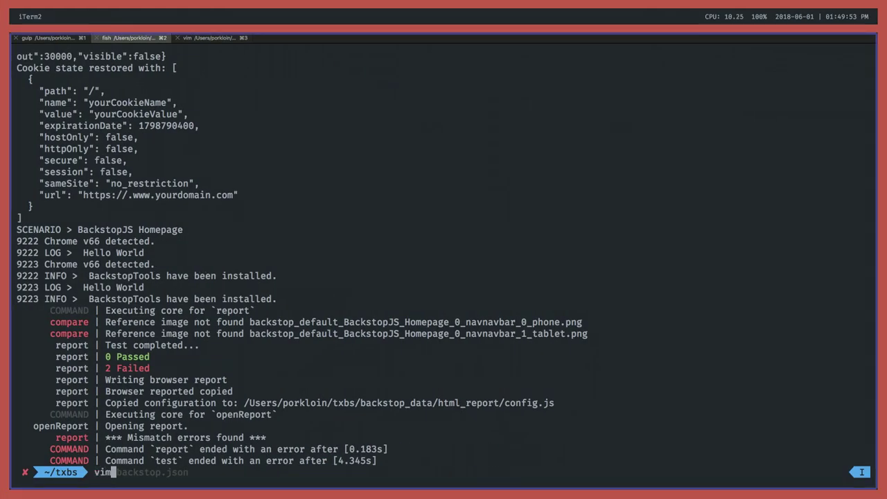
key(Return)
key(k)
key(k)
key(k)
key(k)
key(k)
key(k)
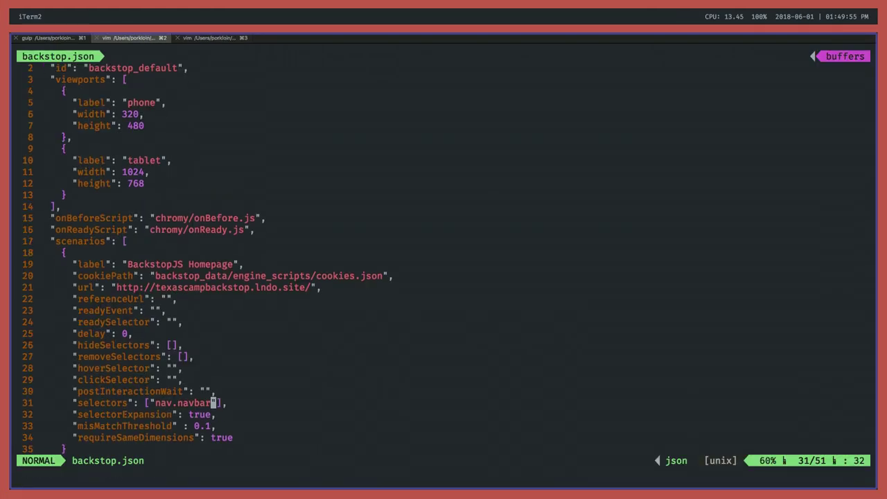
Set the homepage scenario's clickSelector to .navbar-toggle and save backstop.json.
key(j)
key(j)
key(j)
key(j)
key(j)
key(k)
key(k)
key(k)
key(j)
key(h)
key(i)
key(ctrl+Left)
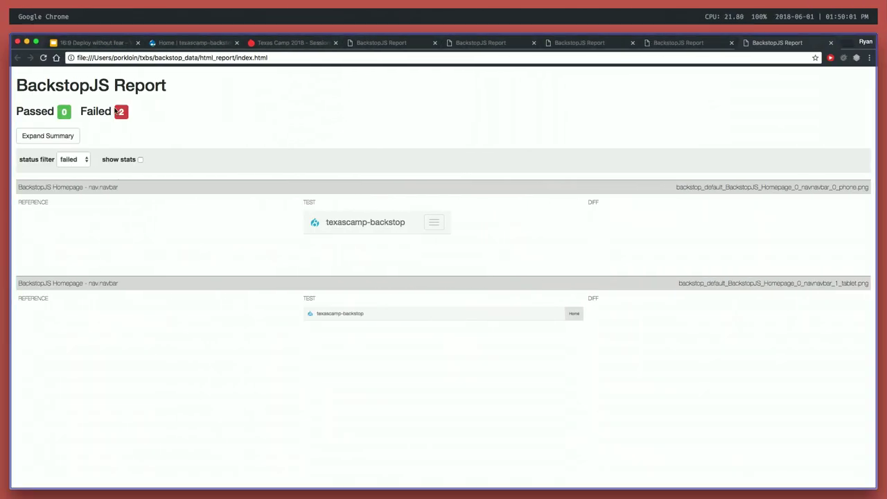
click(170, 43)
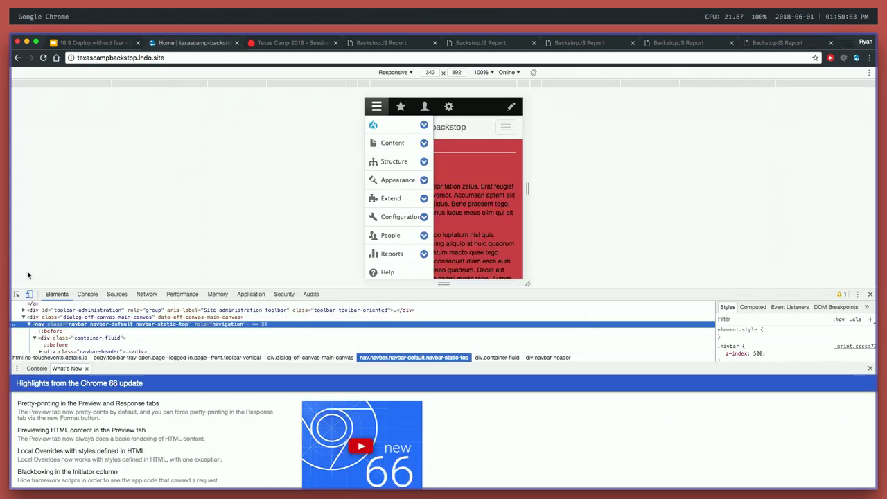
key(ctrl+Right)
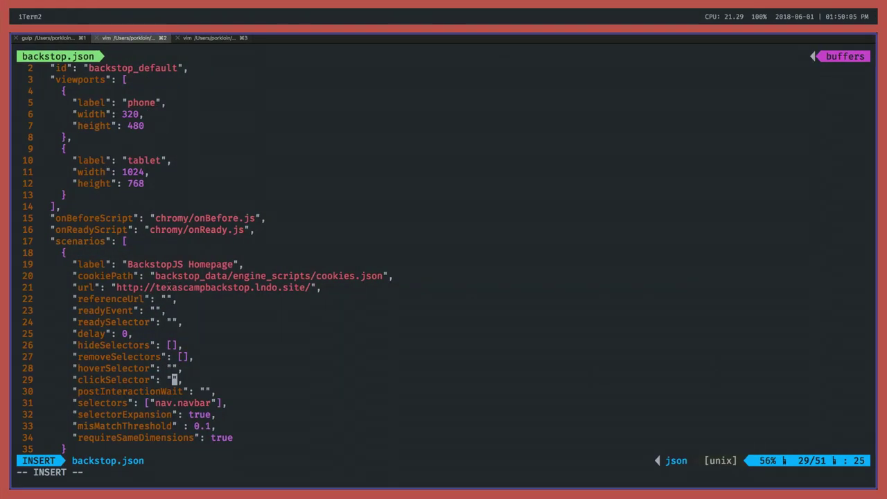
text(.)
text(navbar-toggle)
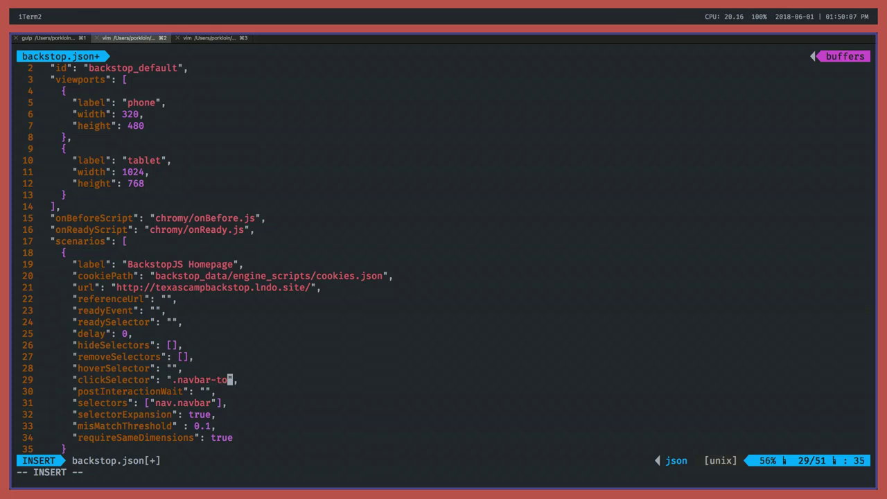
key(Escape)
text(:w)
key(Return)
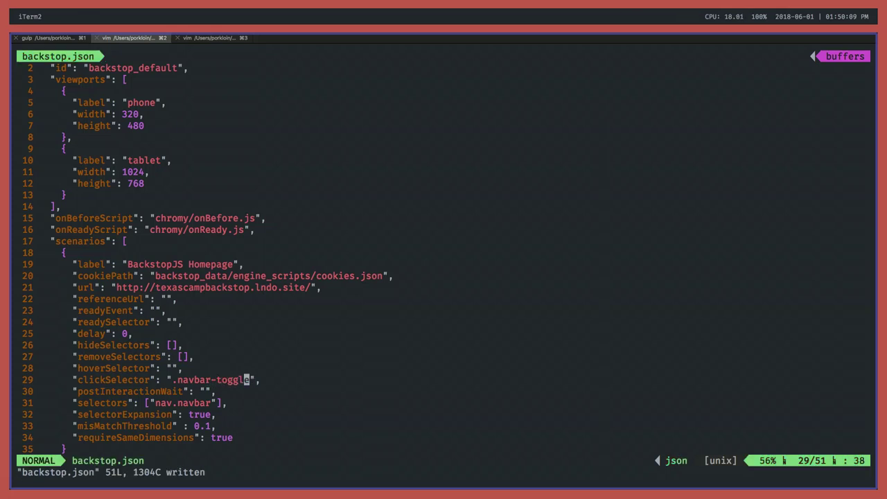
Insert a comma after nav.navbar in the homepage scenario's selectors list.
key(j)
key(j)
key(h)
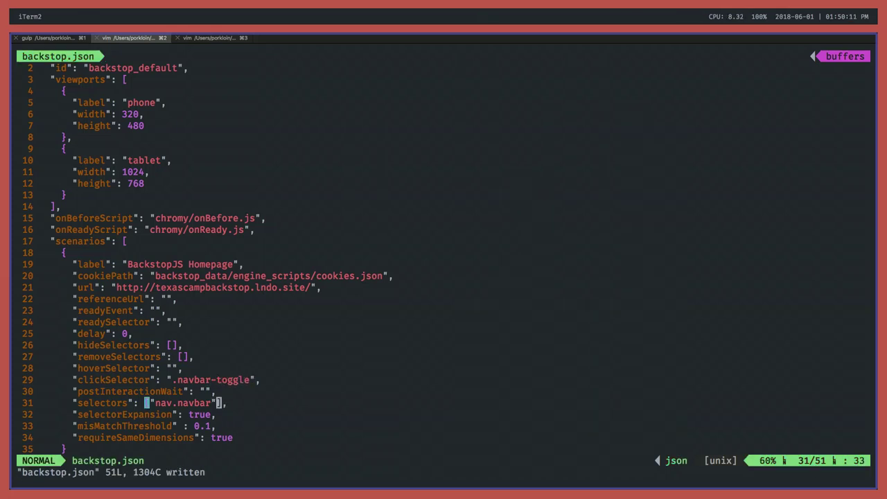
text(i,)
Switch to Chrome and inspect the front page's footer in the developer tools to check its element, closing the What's New drawer.
key(ctrl+Left)
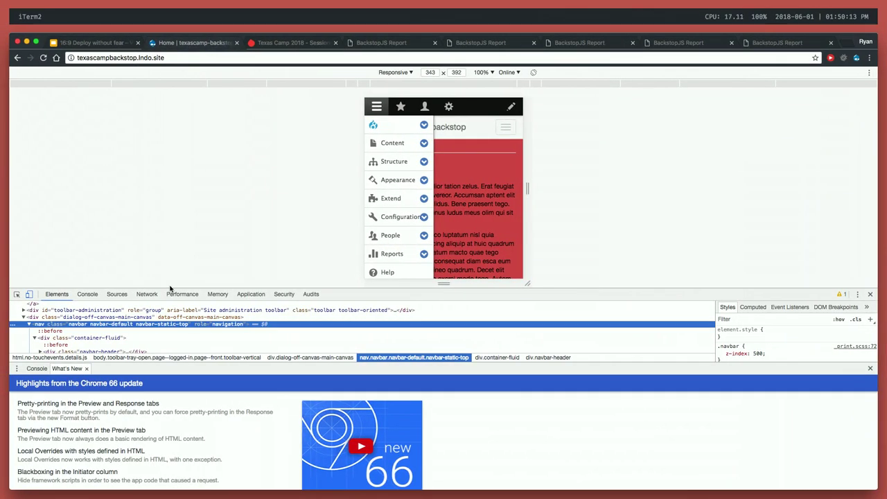
scroll(478, 194, down, 10)
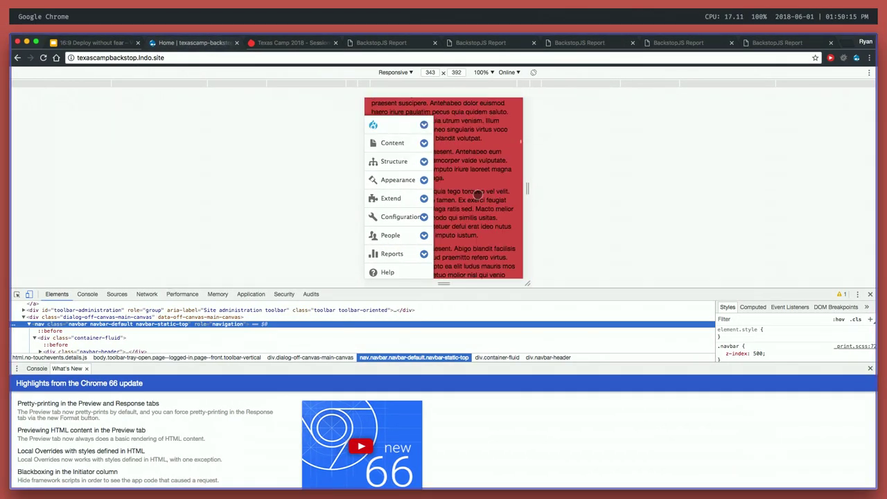
scroll(497, 145, down, 5)
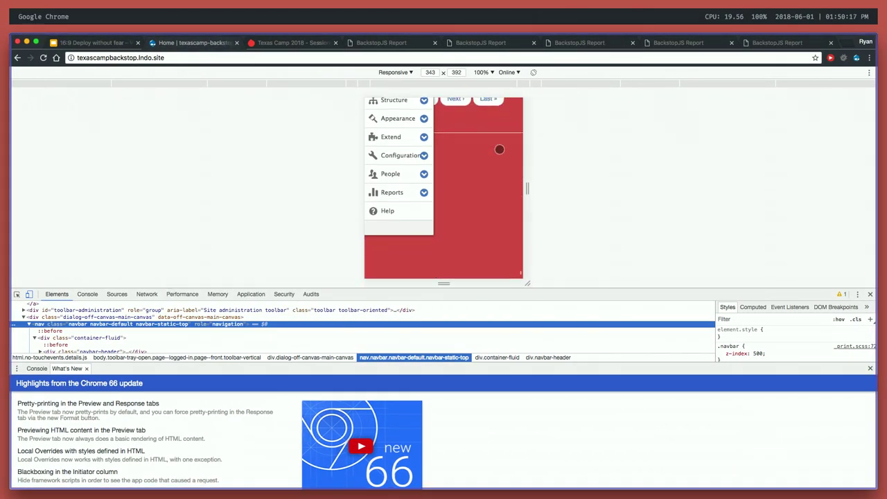
right_click(472, 209)
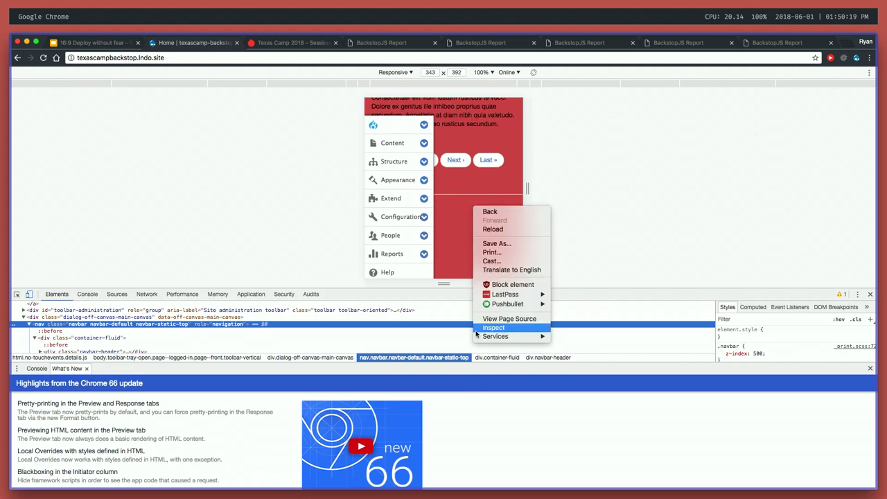
click(16, 302)
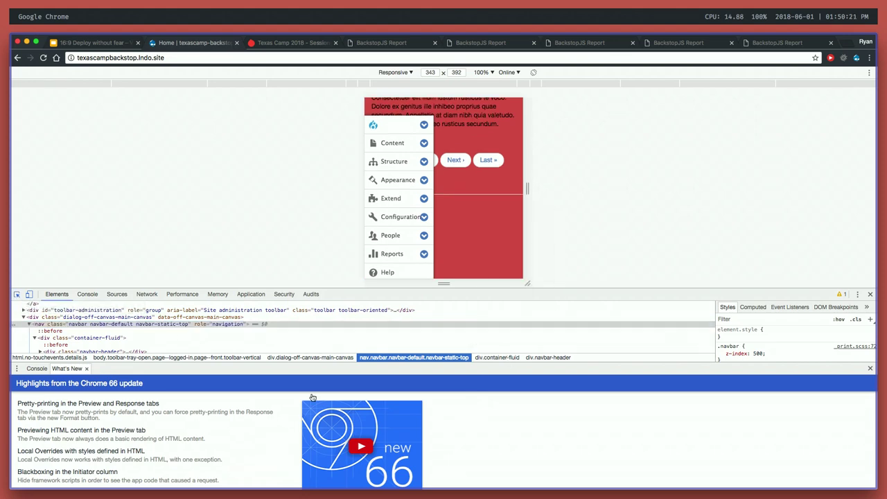
click(870, 368)
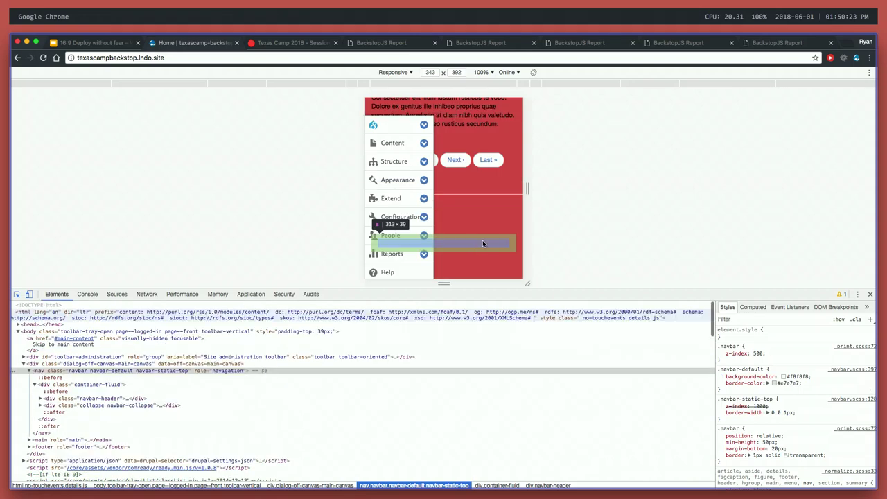
click(492, 202)
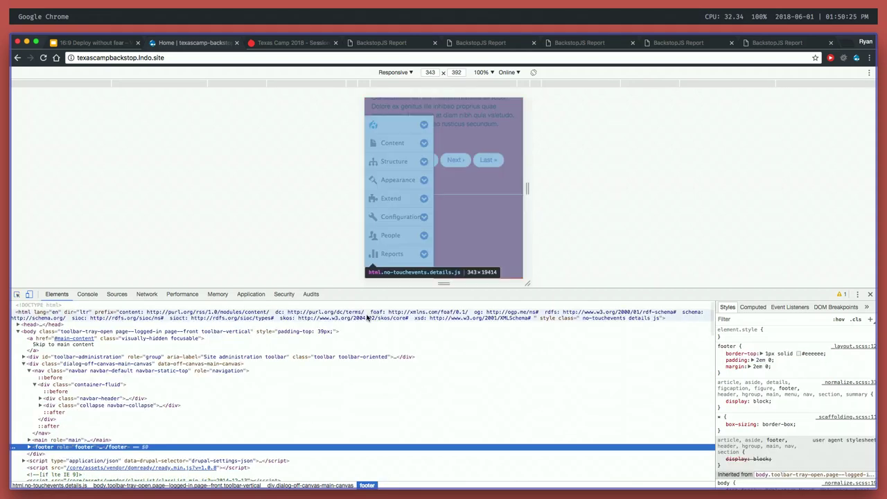
Switch to iTerm2, add "footer" as the second entry in the homepage scenario's selectors, and save backstop.json.
key(super+Tab)
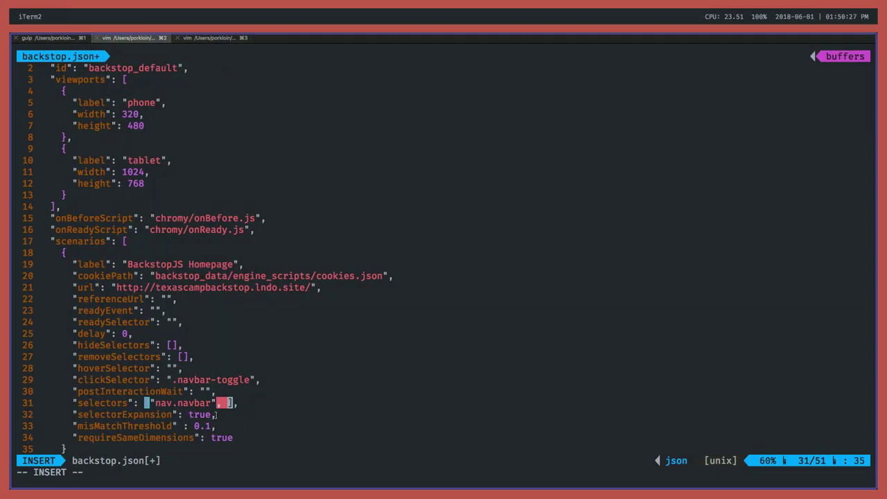
text("footer)
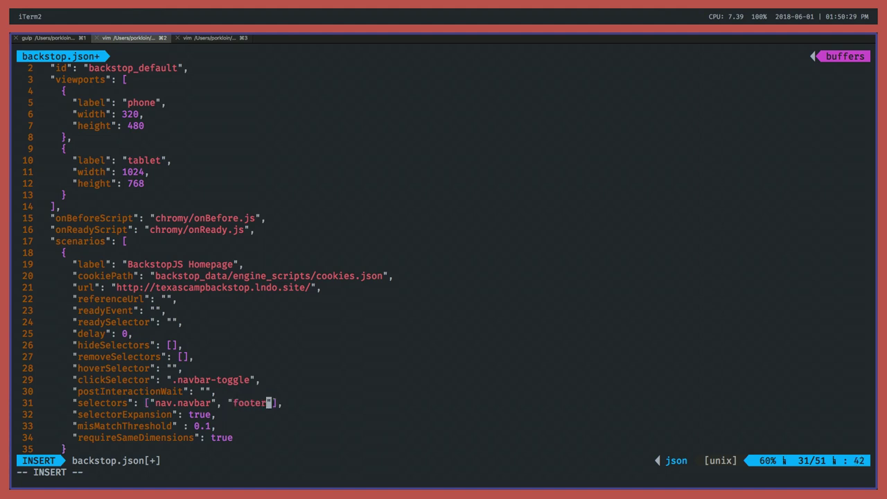
key(Escape)
text(:w)
key(Return)
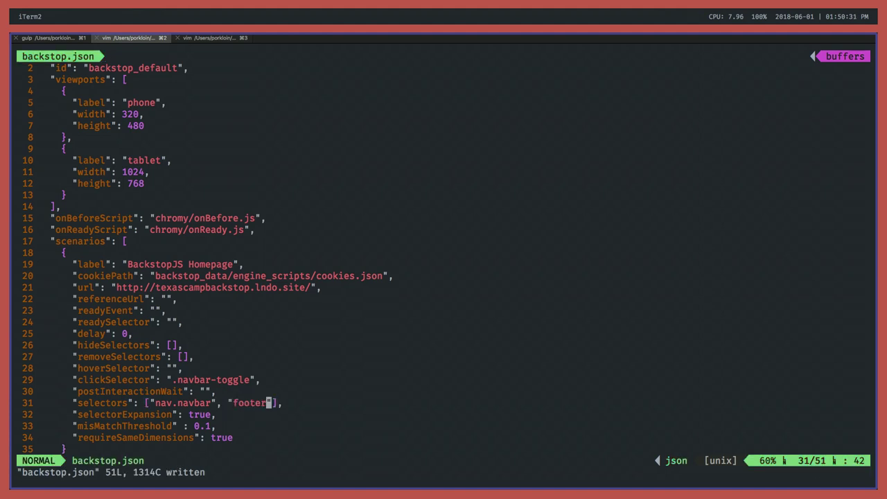
Quit vim and run backstop test in ~/txbs with the navbar and footer selectors.
text(:q)
key(Return)
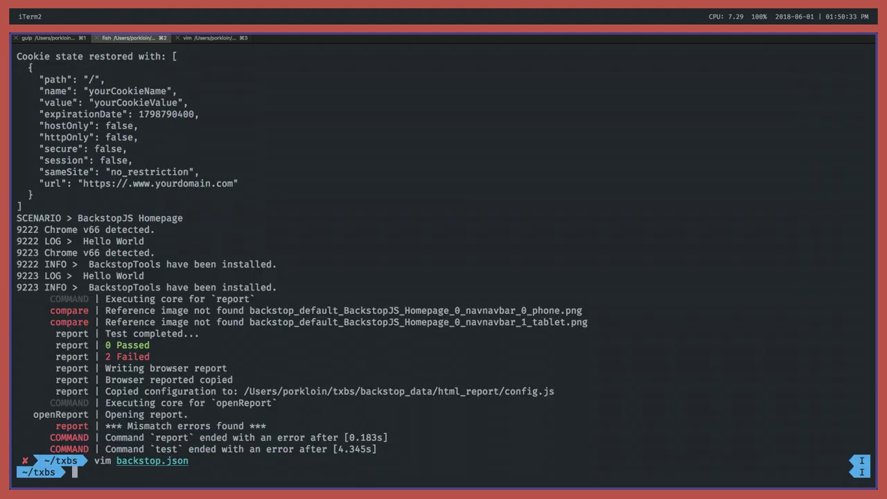
text(backstop test)
key(Return)
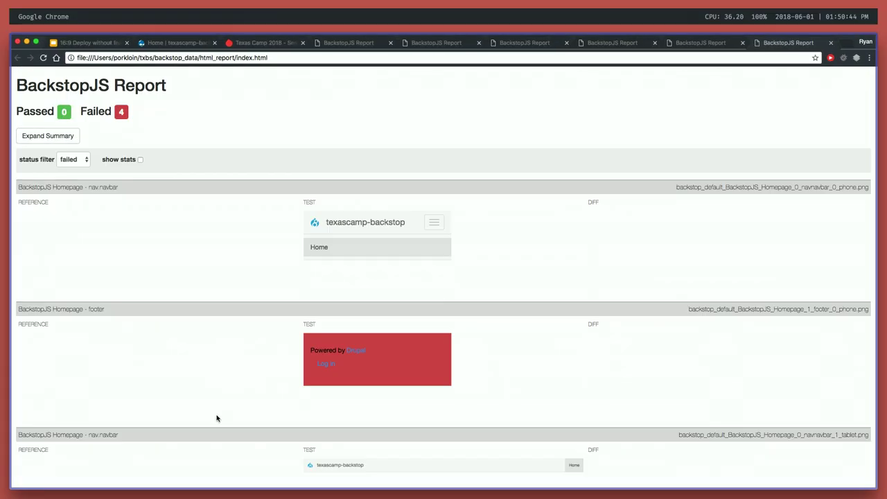
Examine the navbar and footer test captures in the BackstopJS report and expand the summary to review its listed tests.
scroll(388, 242, down, 4)
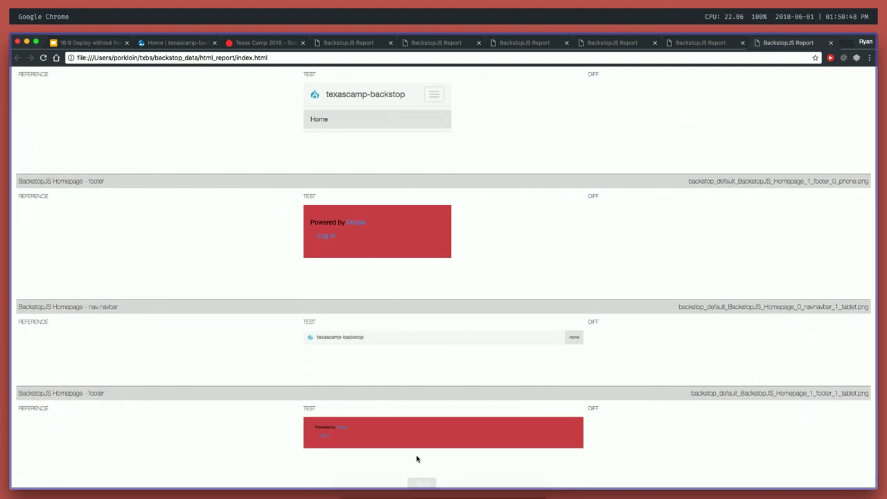
scroll(419, 420, up, 1)
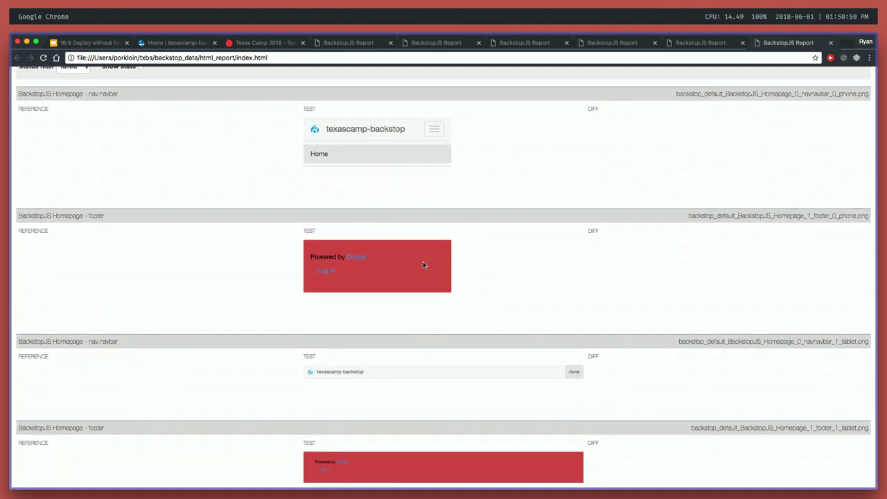
scroll(423, 263, up, 1)
scroll(424, 263, up, 1)
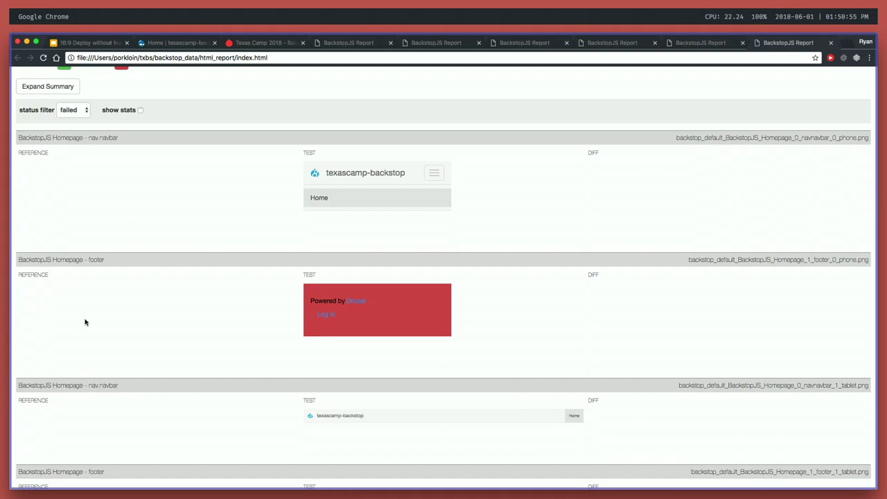
scroll(306, 301, up, 5)
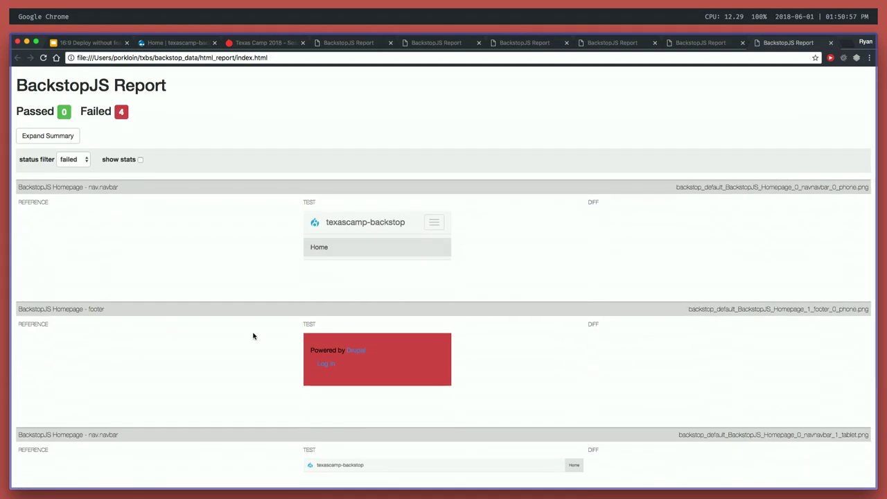
click(61, 140)
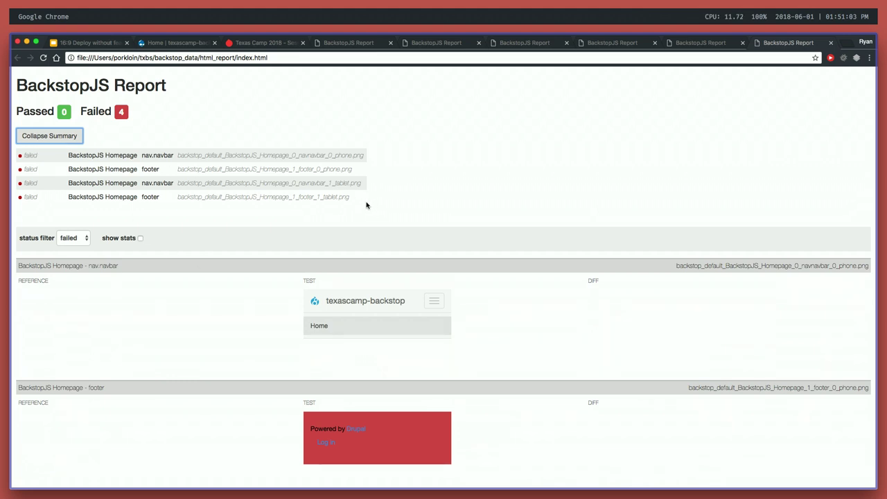
drag(366, 204, 149, 139)
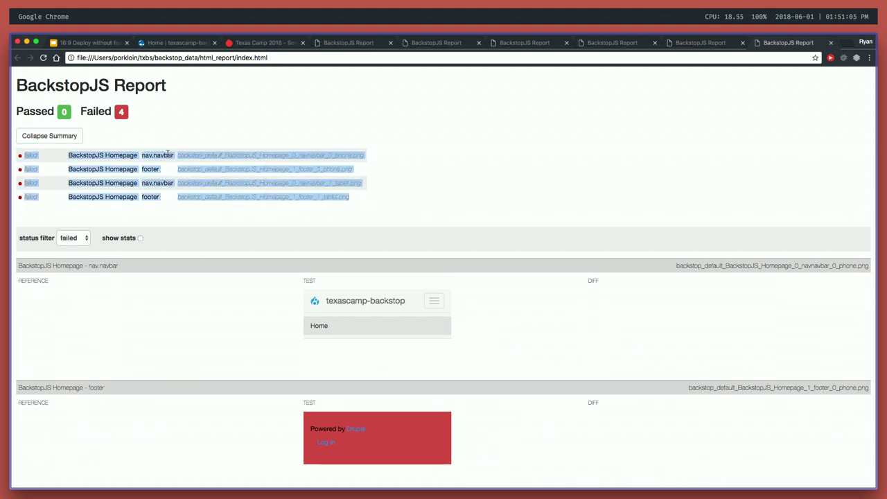
click(210, 140)
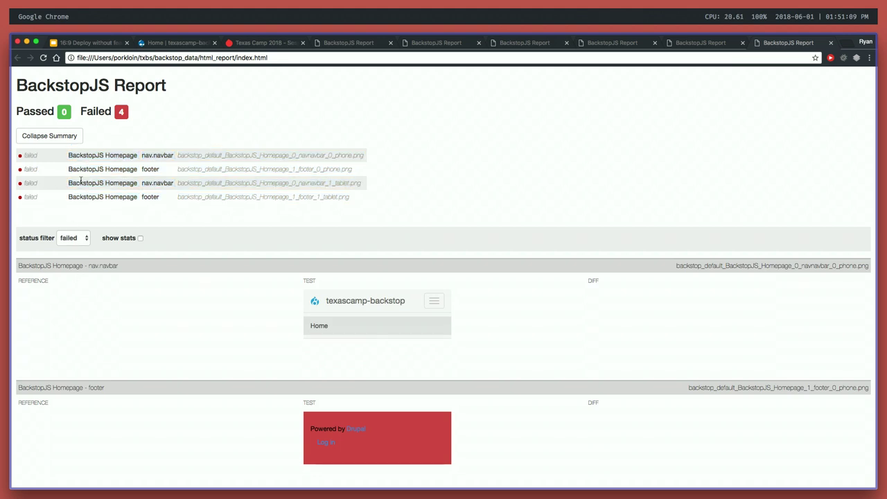
Try the report's status filter with none, and set it back to failed.
click(63, 237)
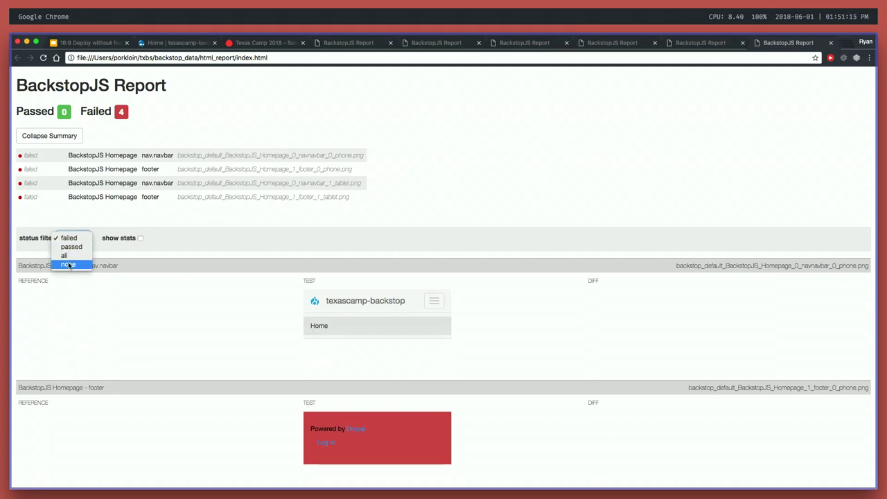
click(68, 265)
click(73, 238)
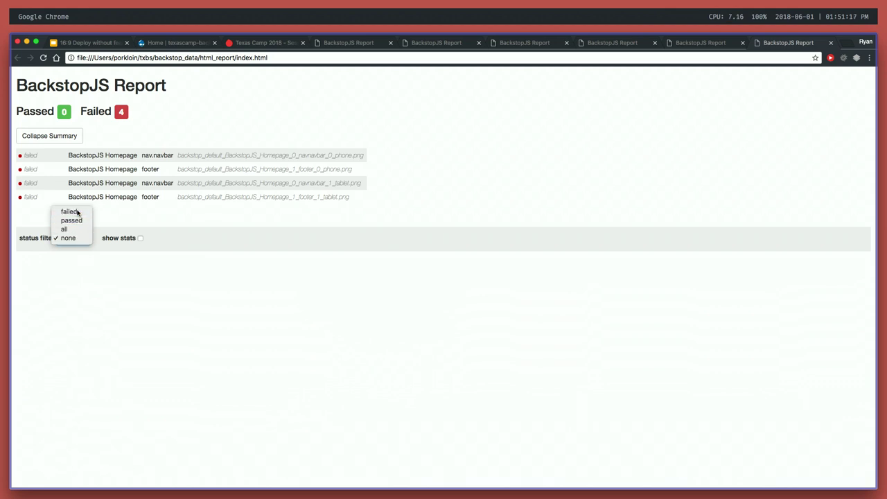
click(70, 212)
Switch to iTerm2 and open backstop.json in vim again from ~/txbs.
key(ctrl+Right)
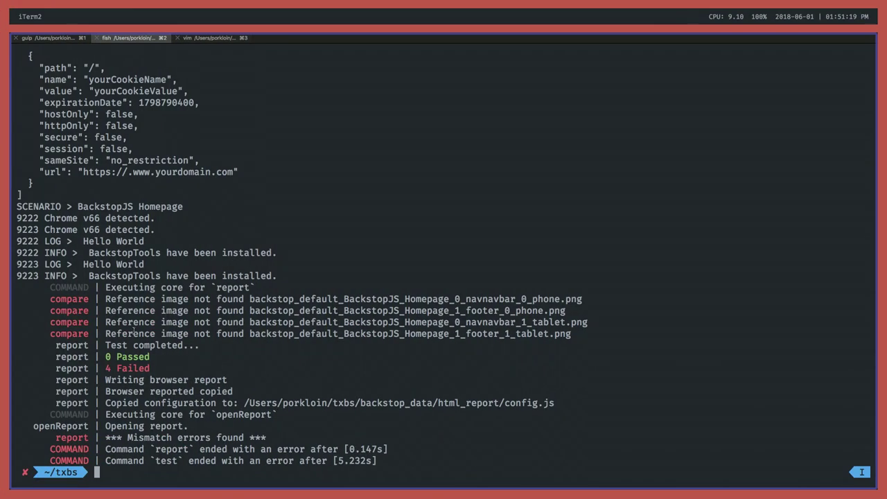
text(viu)
key(BackSpace)
text(m)
key(Right)
key(Return)
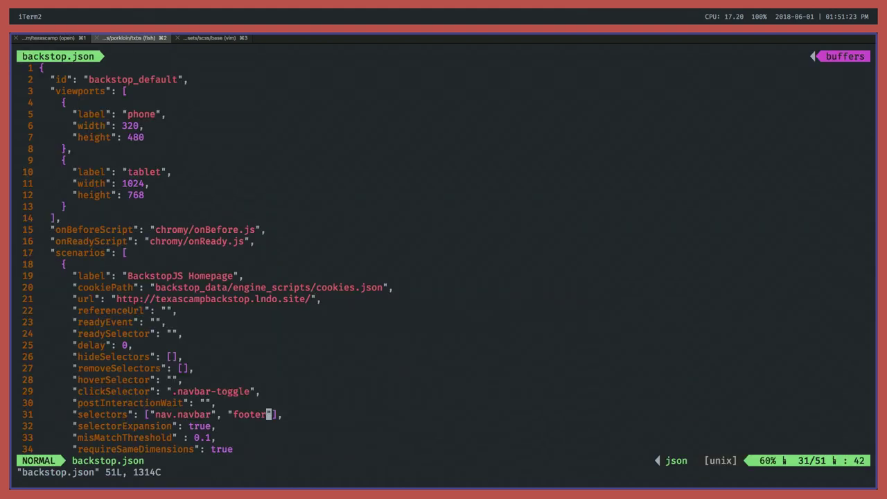
Set the homepage scenario's delay to 1000.
key(k)
key(k)
key(k)
key(k)
key(k)
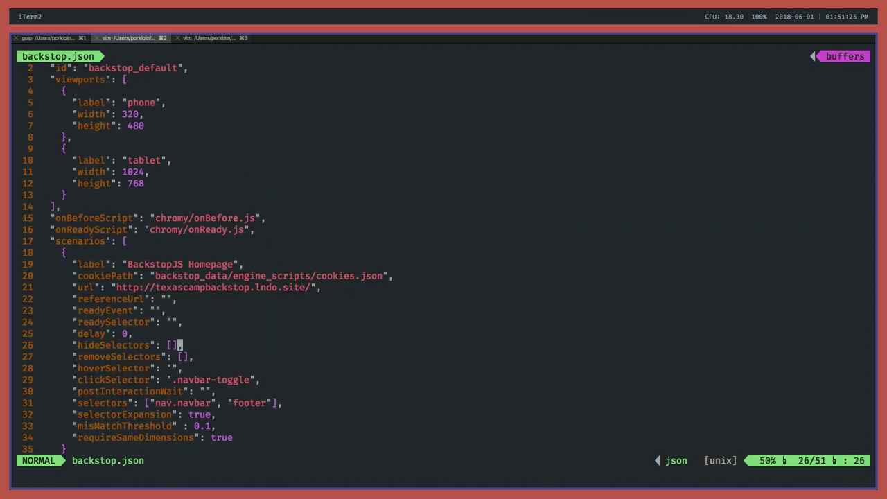
key(k)
key(j)
key(j)
key(k)
key(k)
text(kjhs)
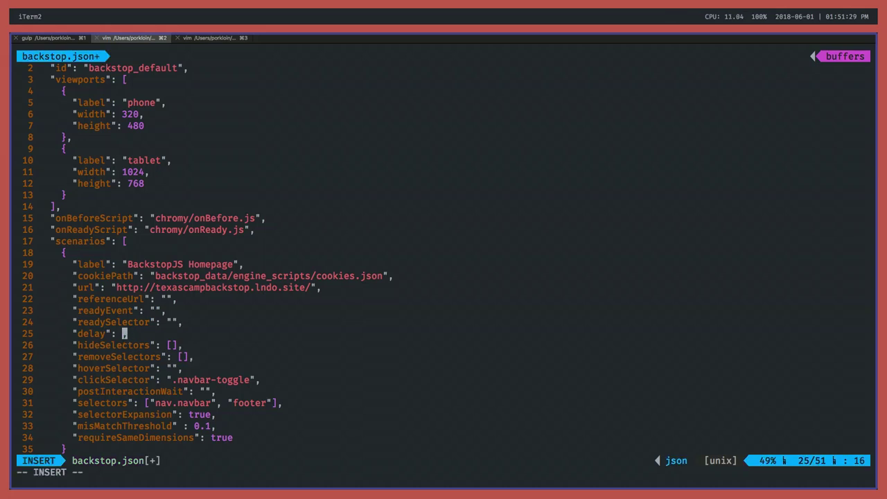
text(100)
text(0)
key(Escape)
key(j)
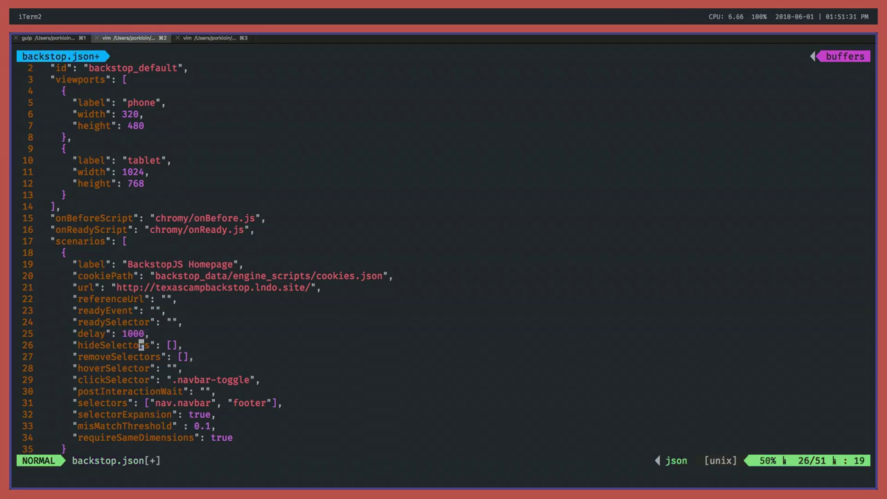
Enter .navbar-toggle inside the homepage scenario's hideSelectors array.
key(j)
key(l)
key(k)
key(l)
key(l)
key(l)
key(l)
key(l)
key(a)
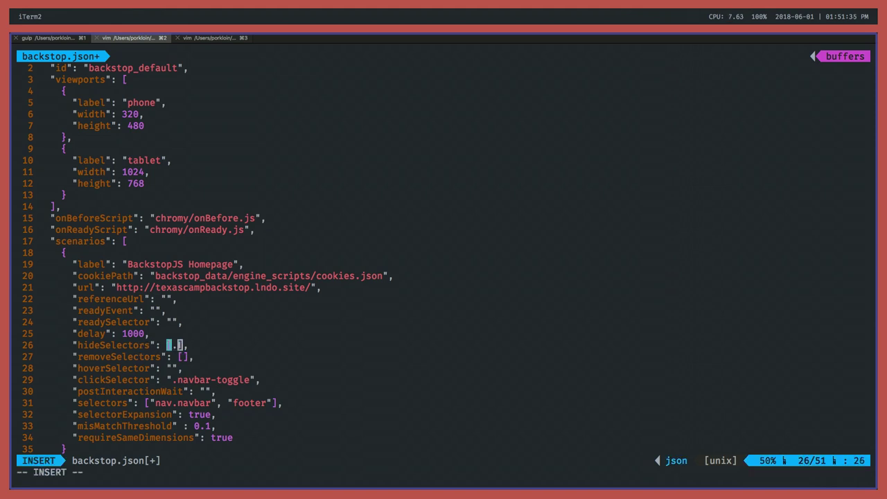
text(.navbar-toggle)
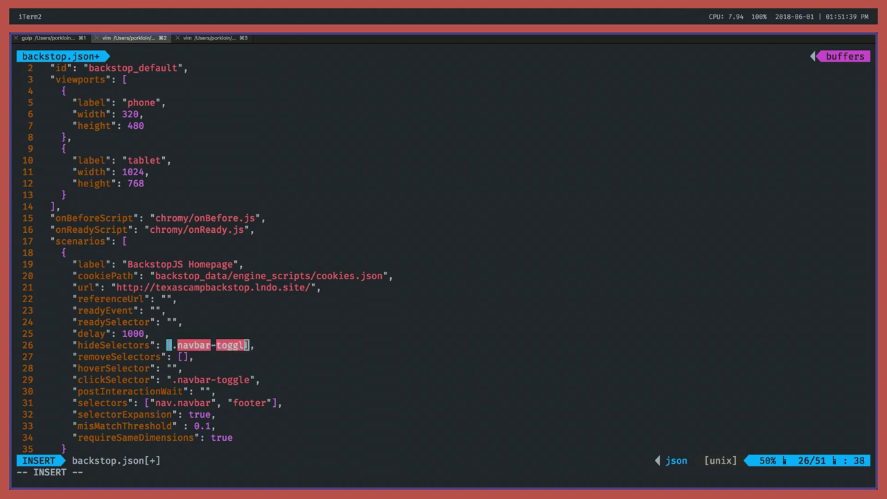
Enclose the .navbar-toggle value in the hideSelectors array in double quotes.
key(Escape)
key(h)
key(h)
key(h)
key(h)
key(h)
key(h)
key(h)
key(h)
key(h)
key(h)
key(h)
key(h)
key(h)
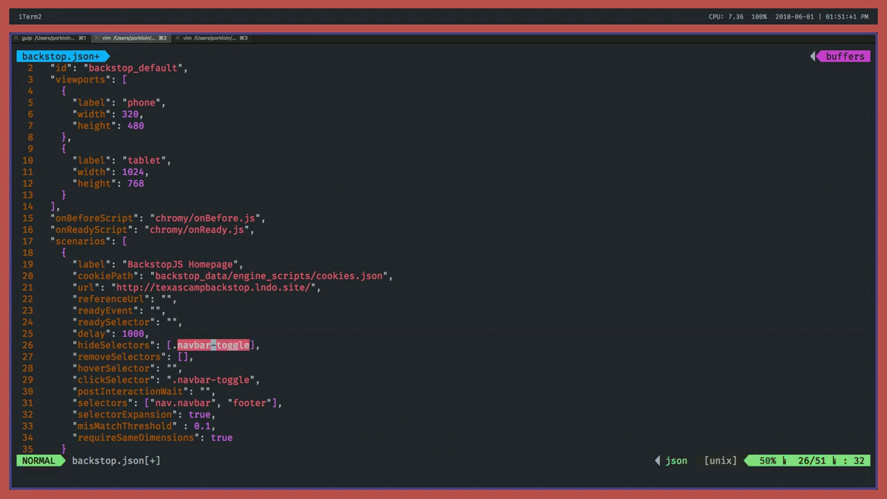
text(i")
key(Escape)
key(l)
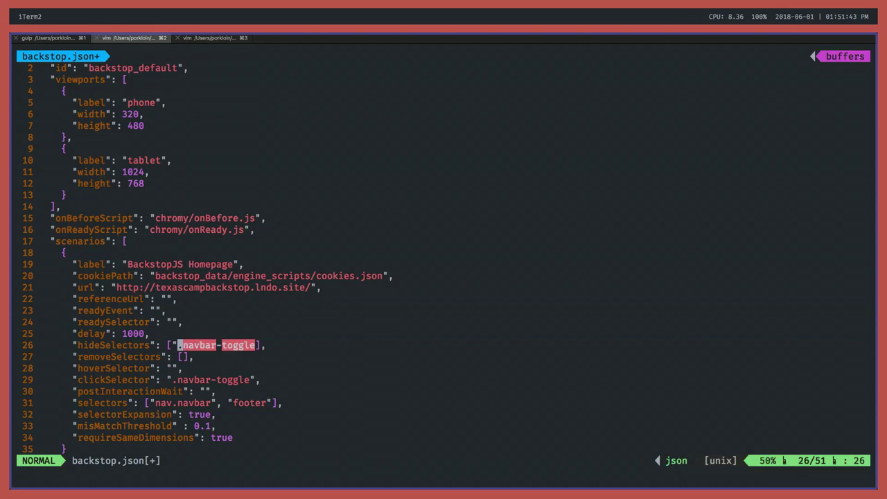
text($hi")
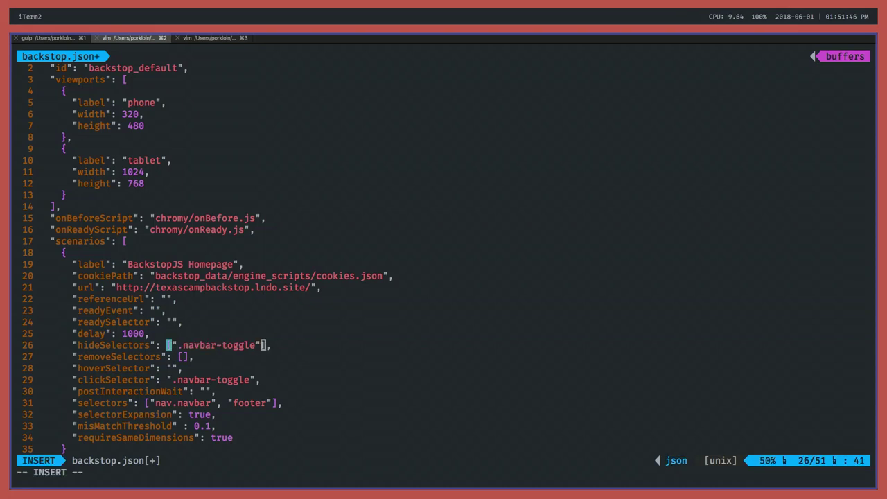
Save backstop.json and quit vim.
key(Escape)
text(:w)
key(Return)
text(:q)
key(Return)
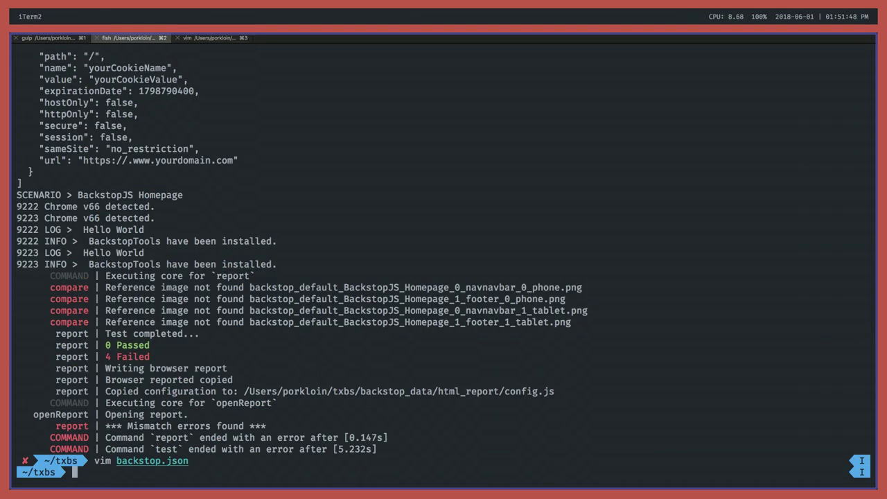
Run backstop test and examine the navbar and footer captures in the new BackstopJS report.
text(backstop test)
key(Return)
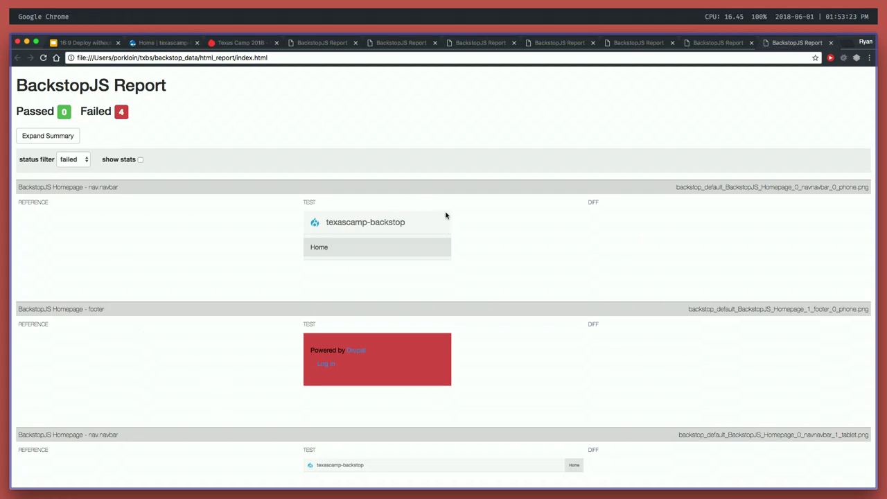
scroll(449, 231, down, 4)
scroll(446, 215, up, 5)
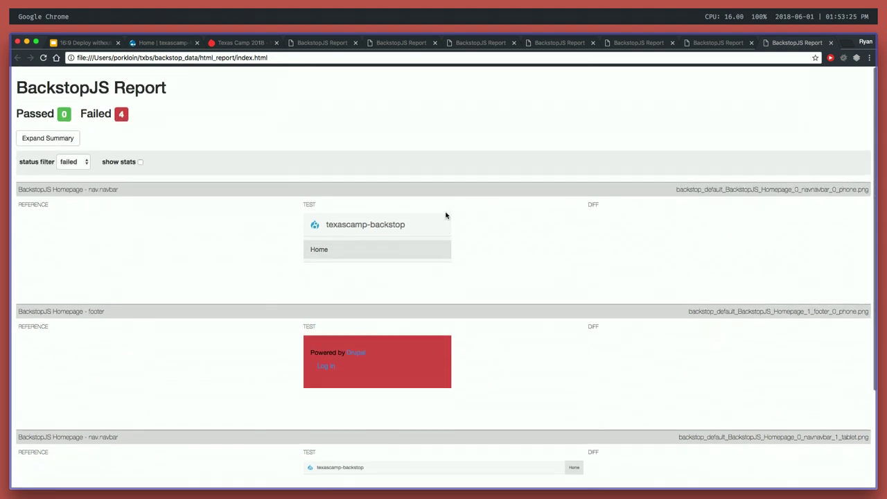
scroll(446, 215, down, 5)
scroll(446, 214, up, 5)
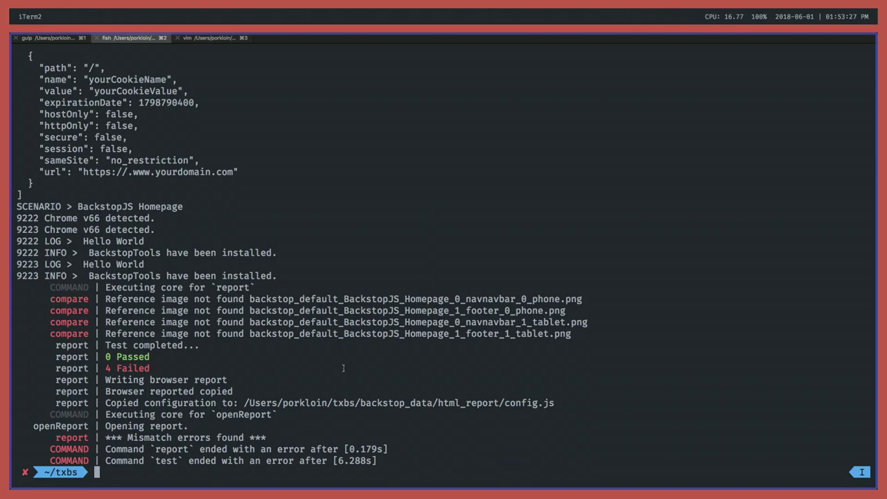
Switch to iTerm2, open backstop.json in vim again and review the homepage scenario's selectors, selectorExpansion and misMatchThreshold settings.
text(vim backstop.json)
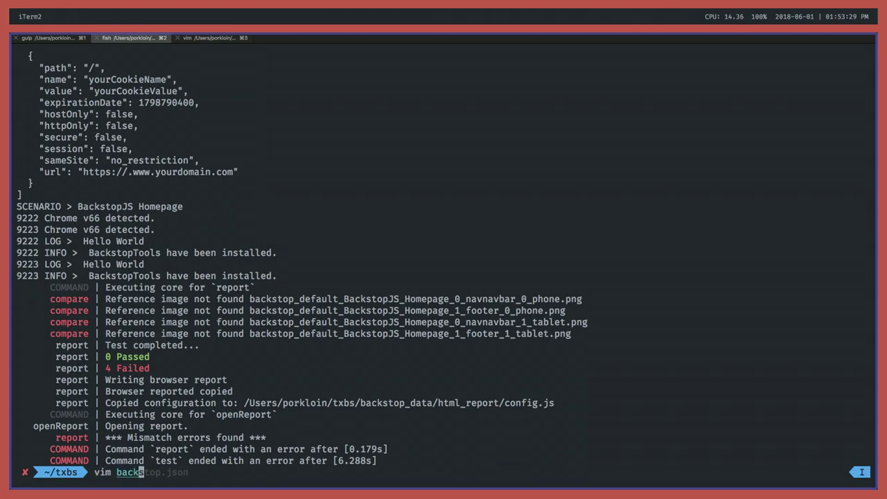
key(Return)
key(j)
key(j)
key(j)
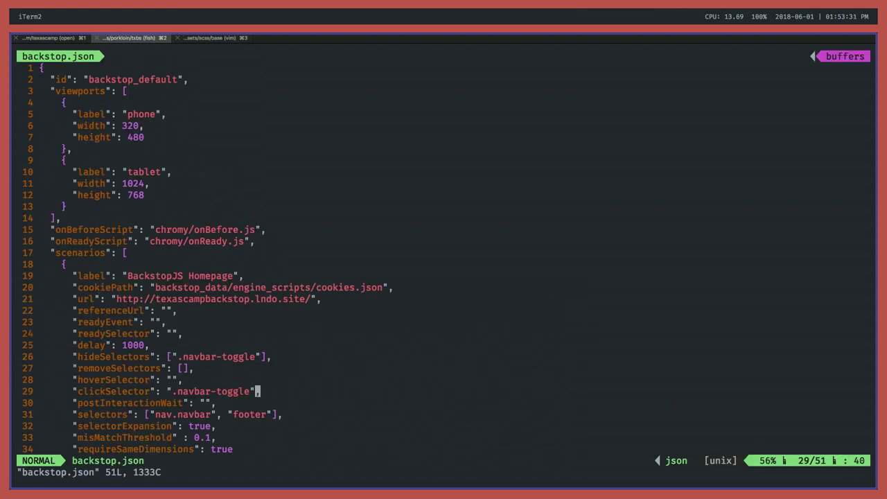
key(j)
key(j)
key(j)
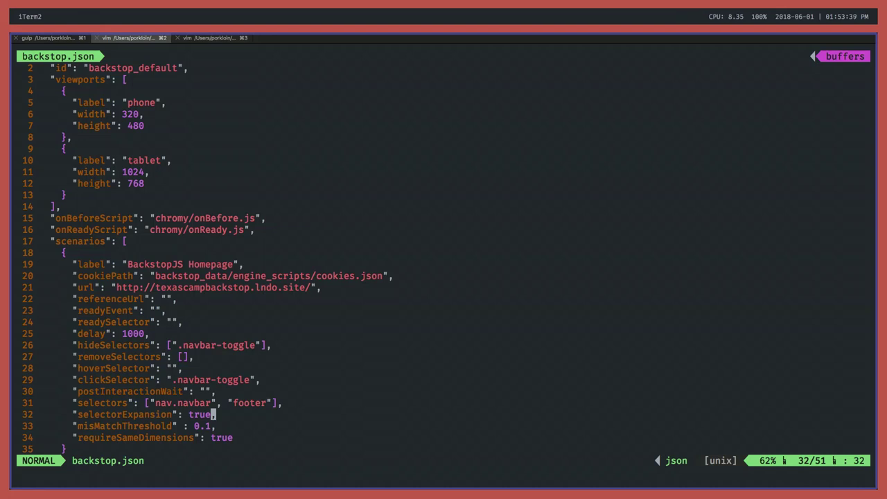
key(j)
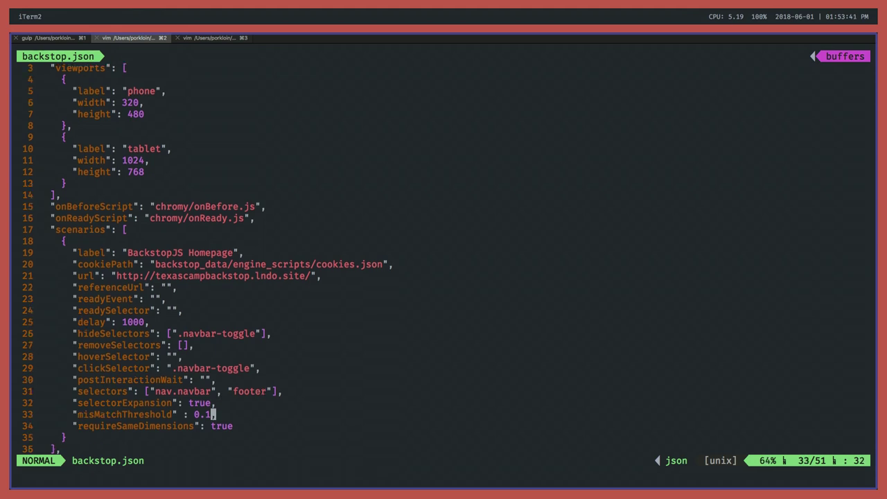
Examine the whole homepage scenario block in backstop.json, from its opening settings down to its closing brace.
key(h)
key(h)
key(h)
key(k)
key(k)
key(k)
key(k)
key(k)
key(k)
key(h)
key(k)
key(k)
key(k)
key(k)
key(k)
key(j)
key(j)
key(j)
key(j)
key(j)
key(j)
key(j)
key(j)
key(j)
key(j)
key(j)
key(j)
key(j)
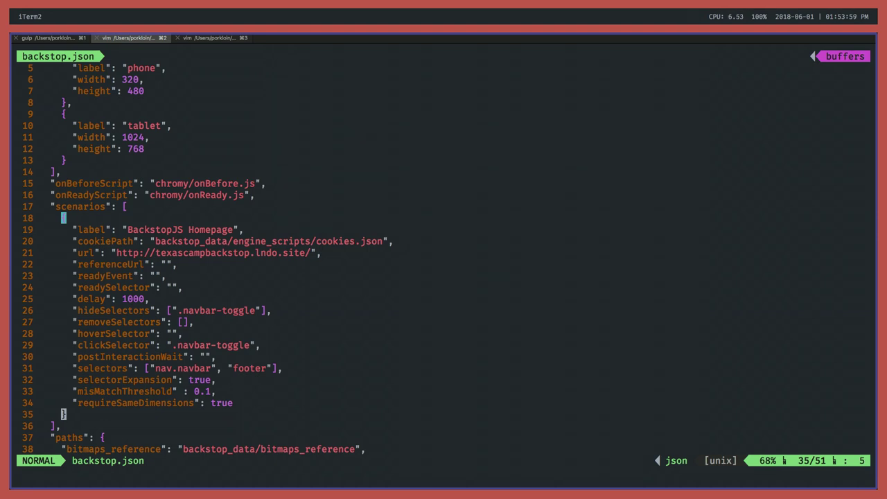
Switch to the Google Slides presentation in Chrome and undo the last change on the "What is backstop generator?" slide.
key(ctrl+Up)
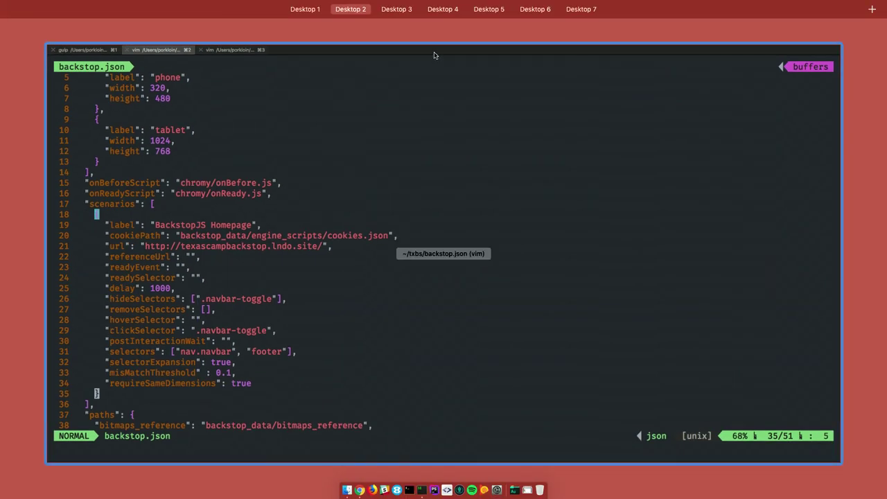
click(237, 31)
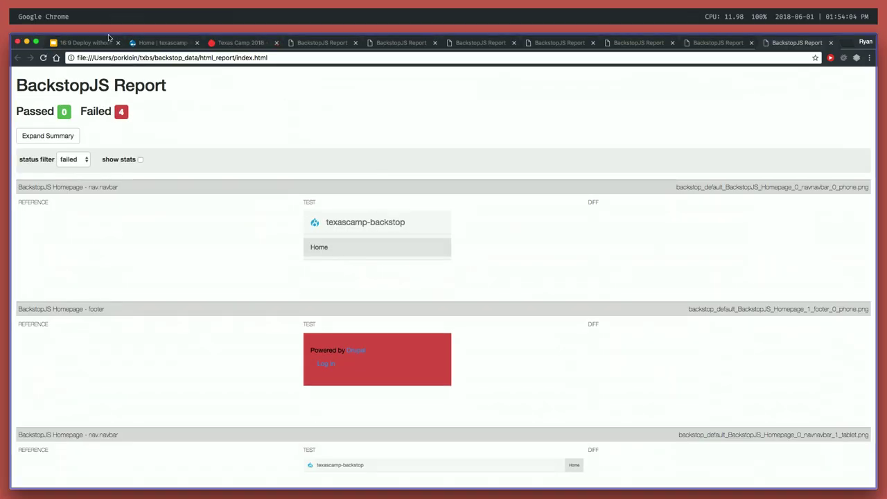
click(97, 42)
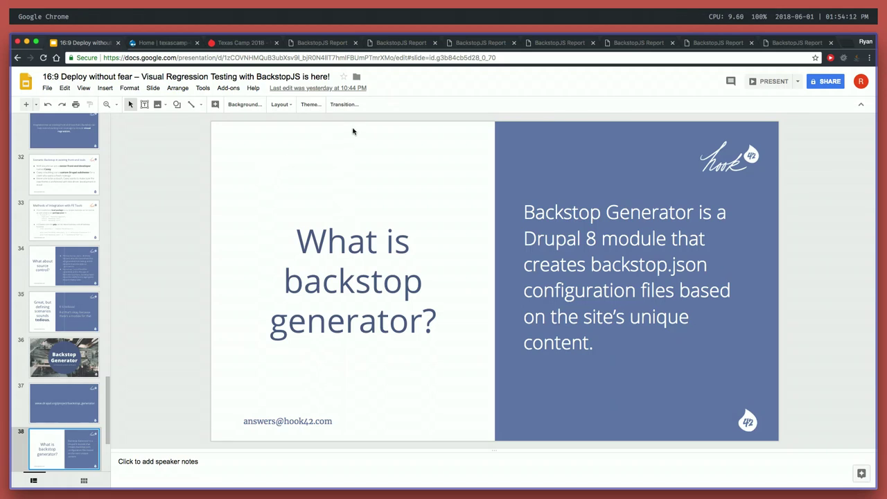
key(ctrl+z)
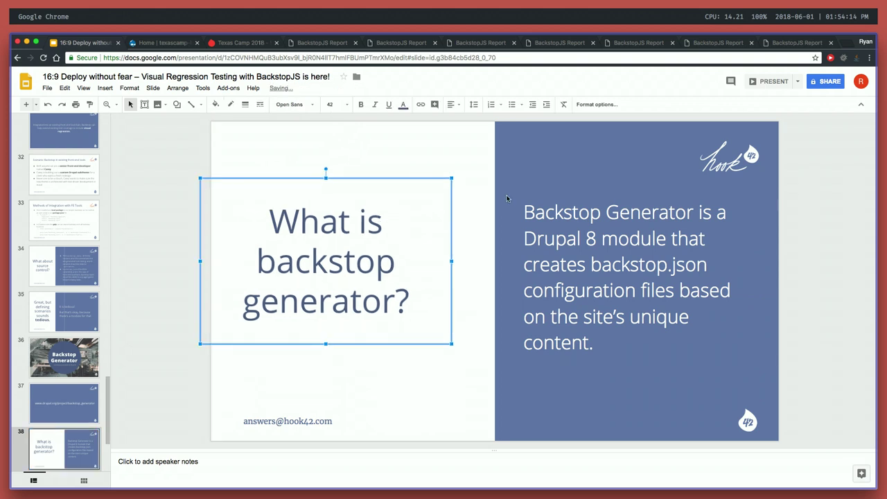